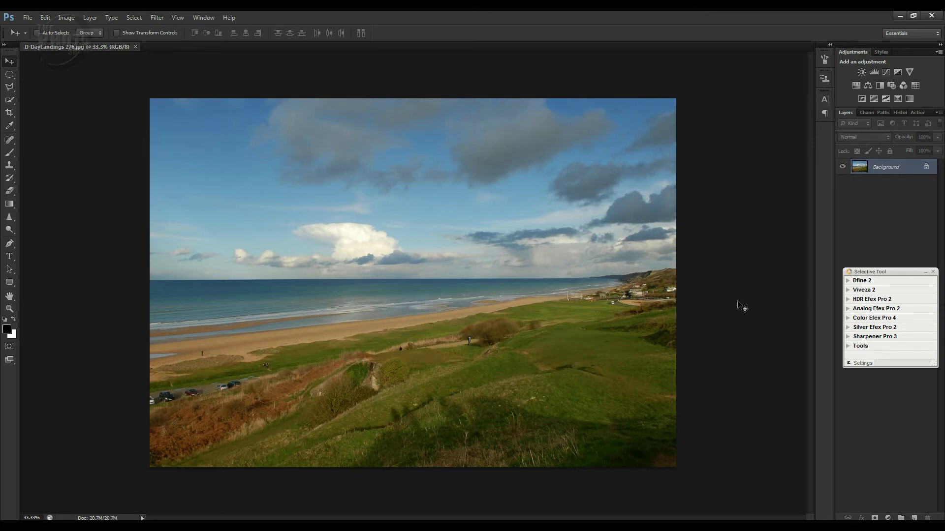
# - Close the Nik Collection Selective Tool palette, then reopen it and reposition it slightly beside the photo
pyautogui.moveTo(890, 271); pyautogui.dragTo(884, 264)
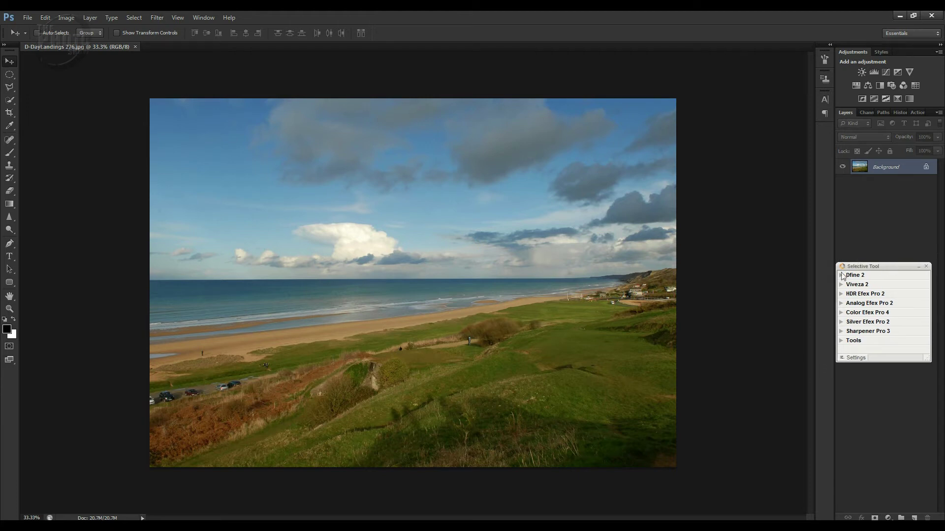
pyautogui.click(926, 266)
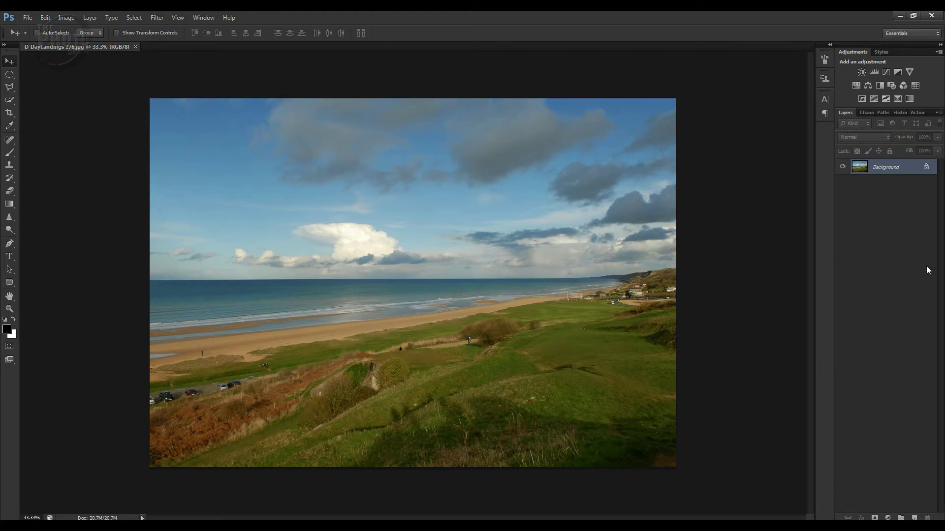
pyautogui.click(27, 17)
pyautogui.moveTo(74, 216)
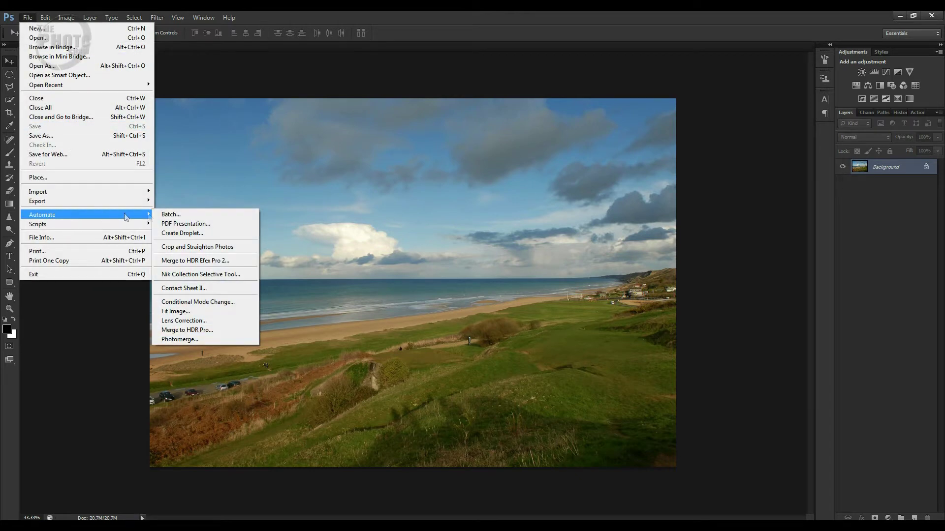
pyautogui.click(183, 278)
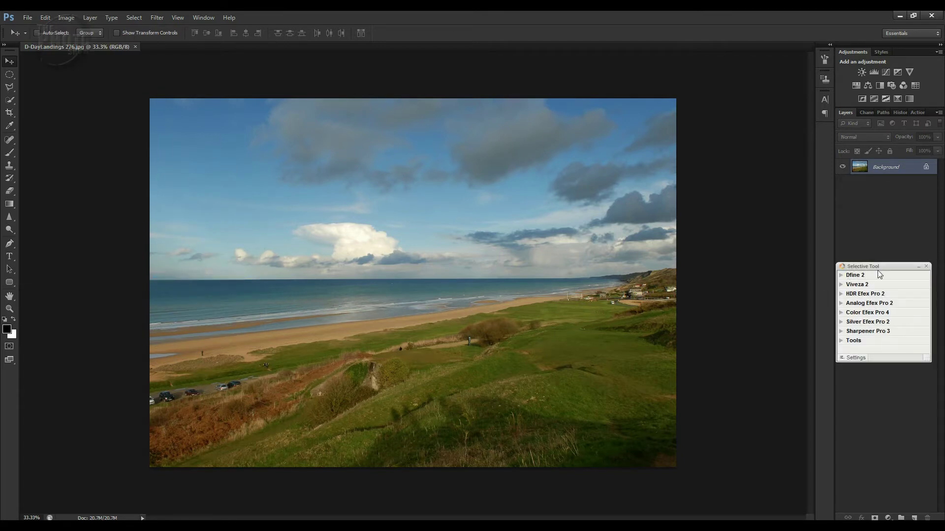
pyautogui.moveTo(883, 267); pyautogui.dragTo(889, 267)
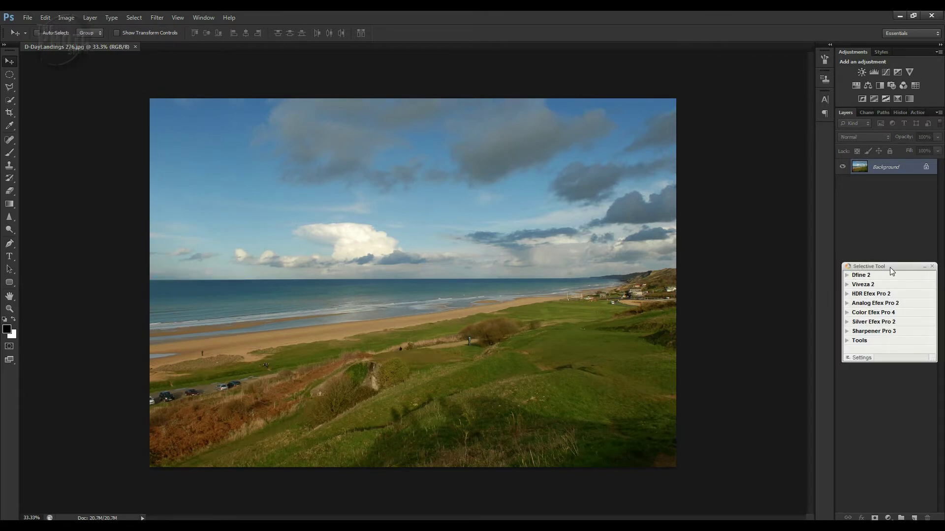
pyautogui.moveTo(889, 267)
pyautogui.mouseDown()
pyautogui.moveTo(873, 267)
pyautogui.moveTo(887, 270)
pyautogui.mouseUp()
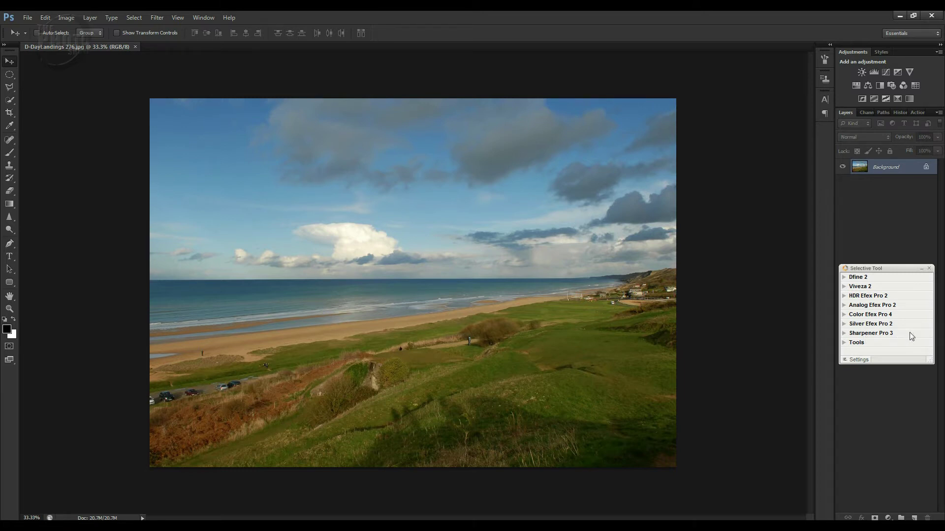
# - Open the beach landscape photo in Viveza 2 from the Nik Selective Tool
pyautogui.click(844, 287)
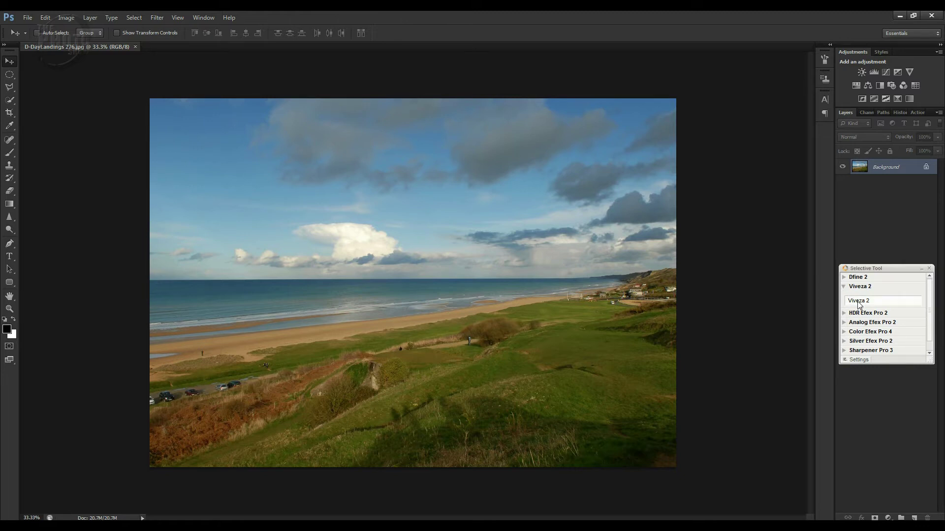
pyautogui.click(859, 301)
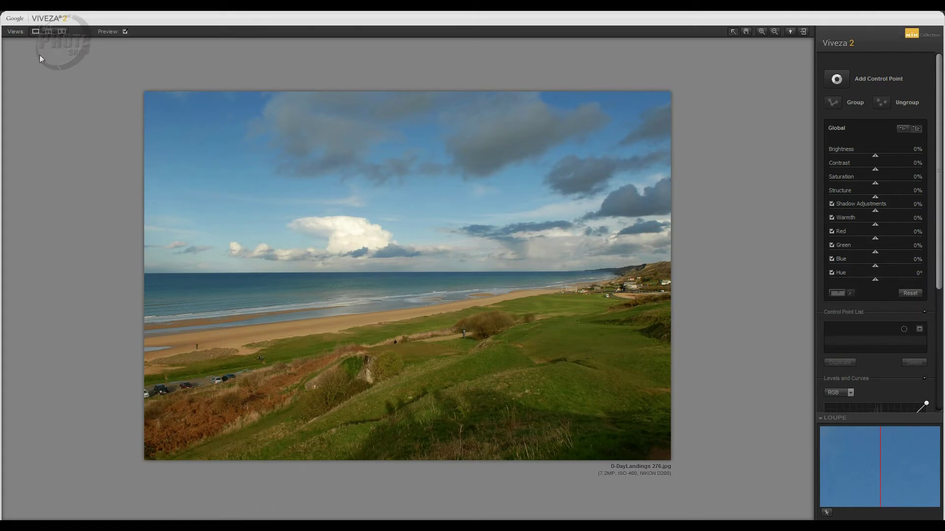
# - Compare the split and side-by-side previews in both orientations, and return to the single-image view
pyautogui.click(49, 31)
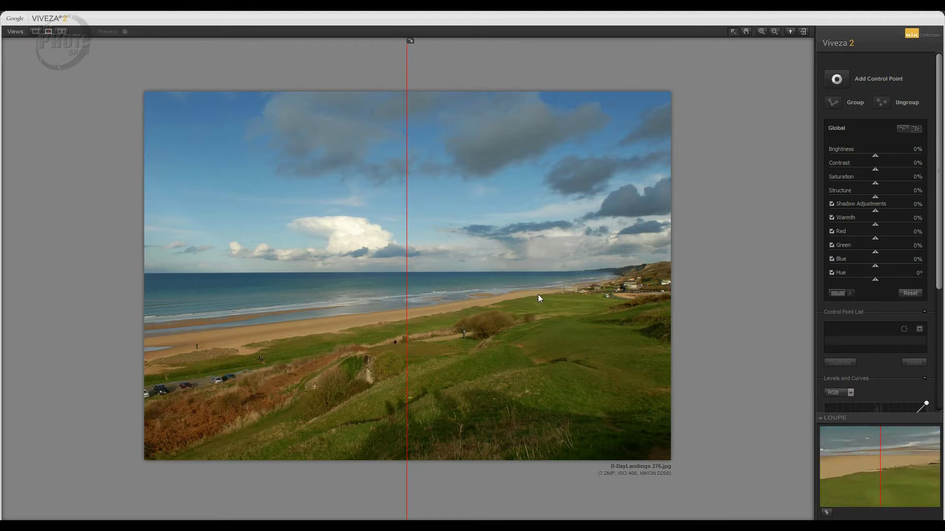
pyautogui.click(411, 40)
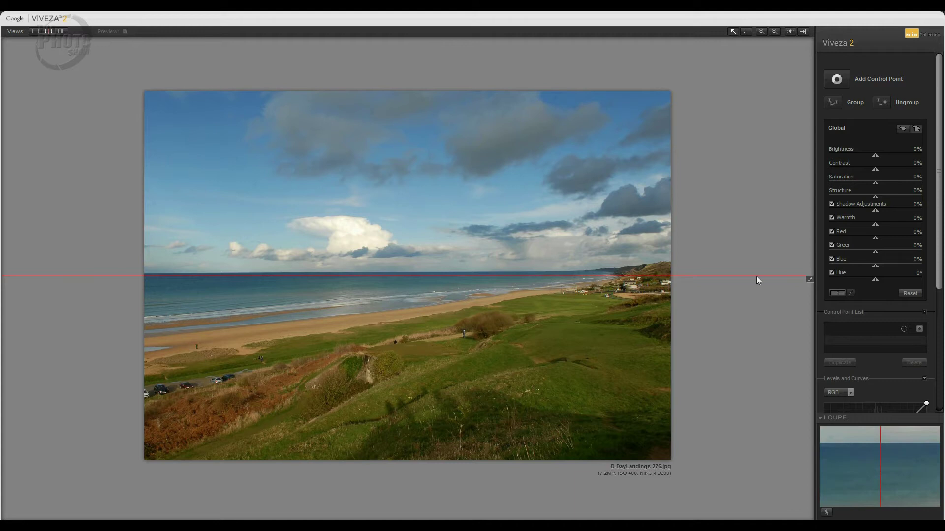
pyautogui.click(809, 280)
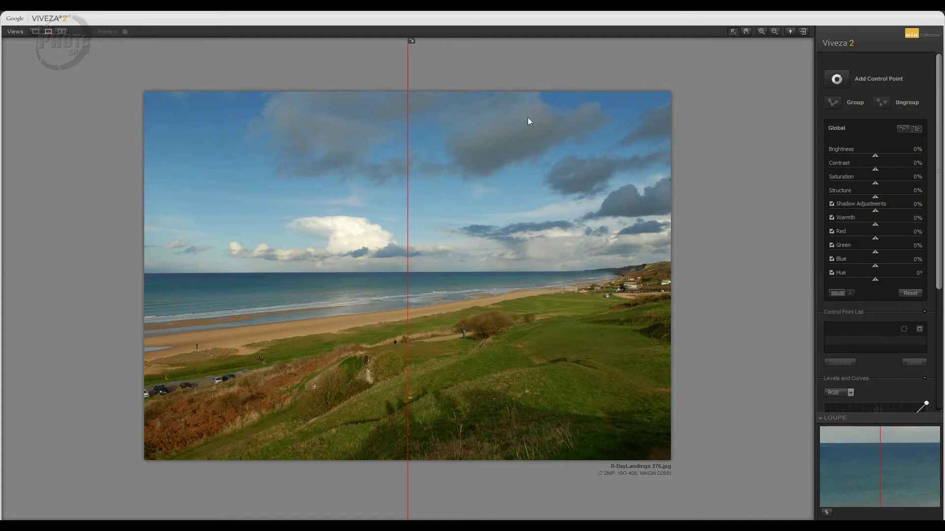
pyautogui.click(62, 31)
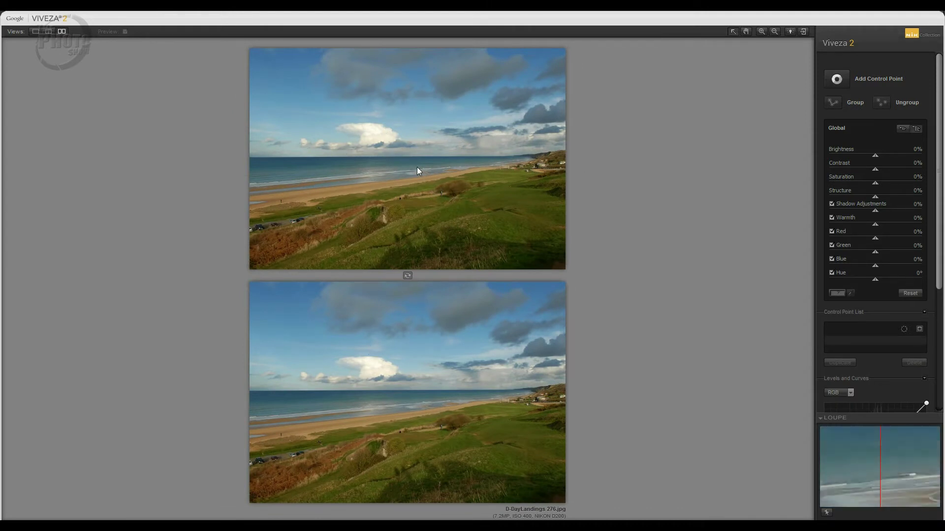
pyautogui.click(407, 276)
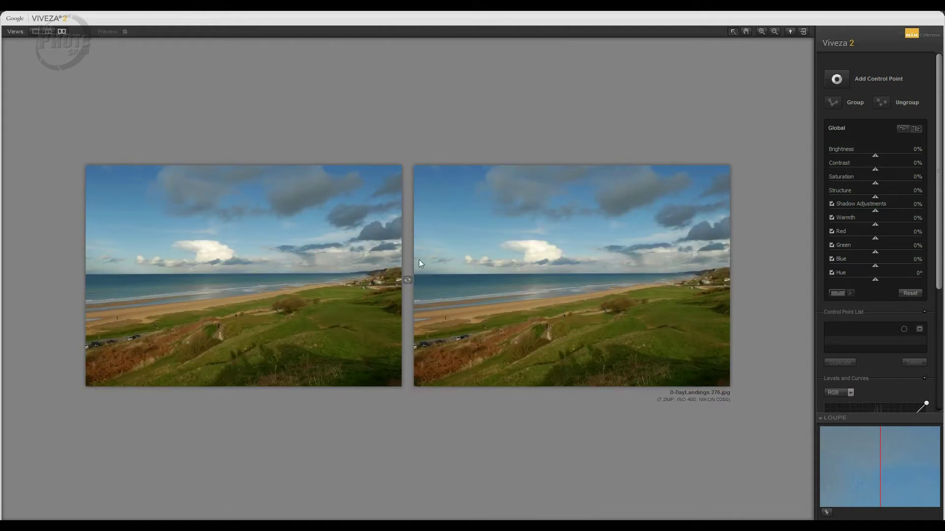
pyautogui.click(35, 31)
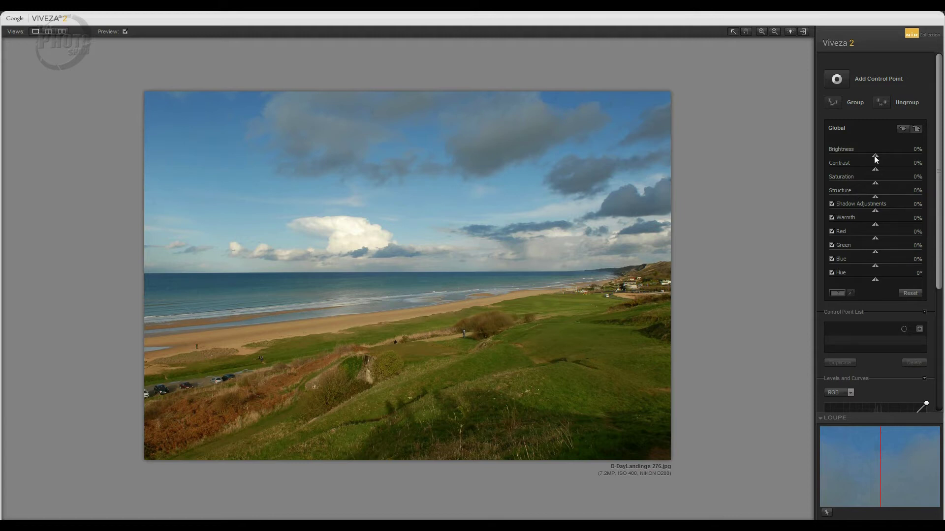
# - Try global brightness at 13% and -40% and contrast at -61% and above zero, resetting both to 0%
pyautogui.moveTo(878, 156); pyautogui.dragTo(881, 155)
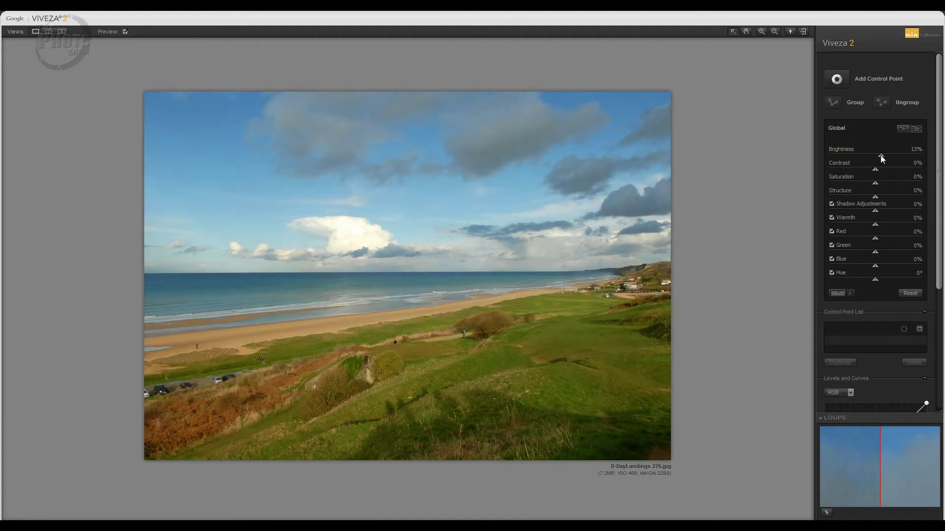
pyautogui.moveTo(881, 156); pyautogui.dragTo(856, 155)
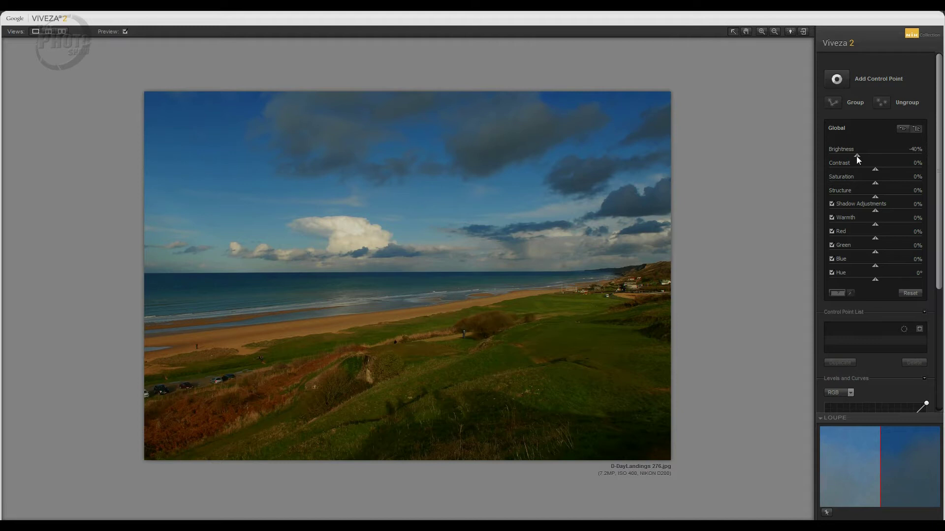
pyautogui.doubleClick(856, 155)
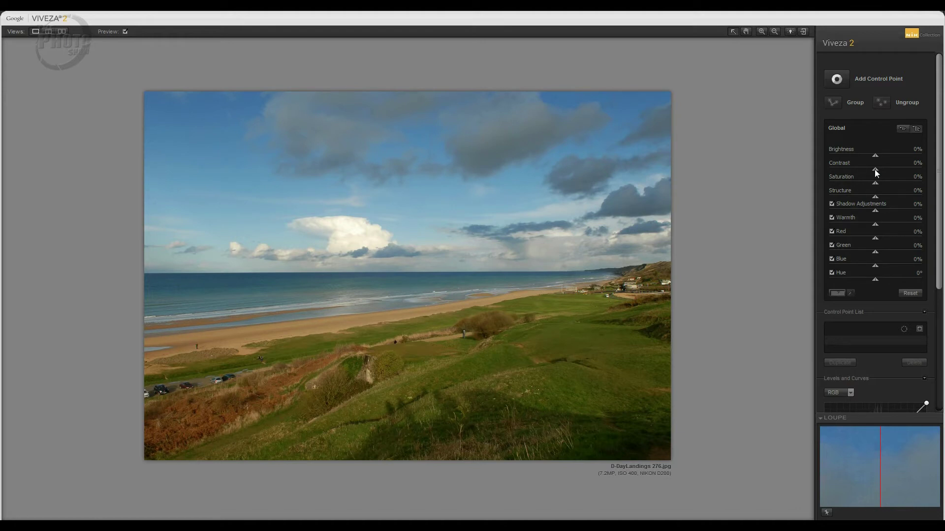
pyautogui.moveTo(866, 170); pyautogui.dragTo(848, 170)
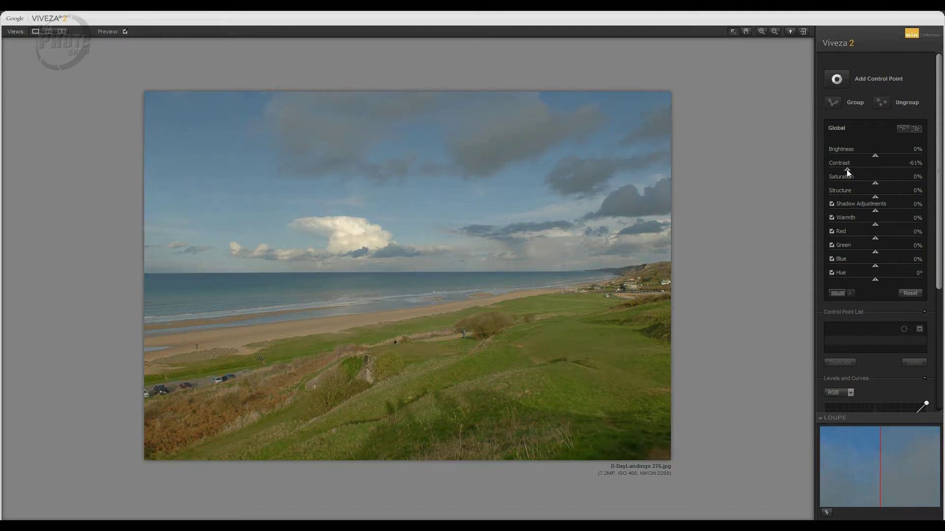
pyautogui.moveTo(854, 170); pyautogui.dragTo(882, 170)
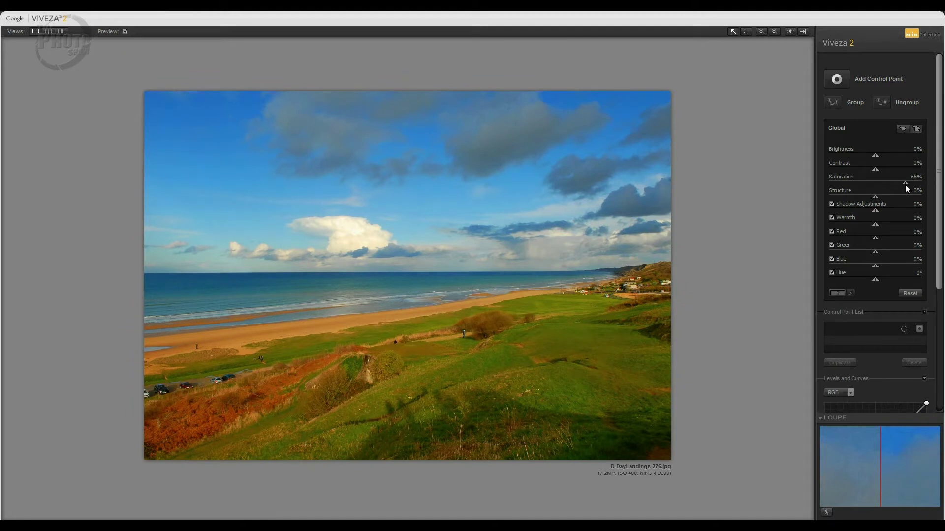
# - Try global saturation at 83%, -32% and -100%, and reset it to 0%
pyautogui.moveTo(908, 187); pyautogui.dragTo(914, 188)
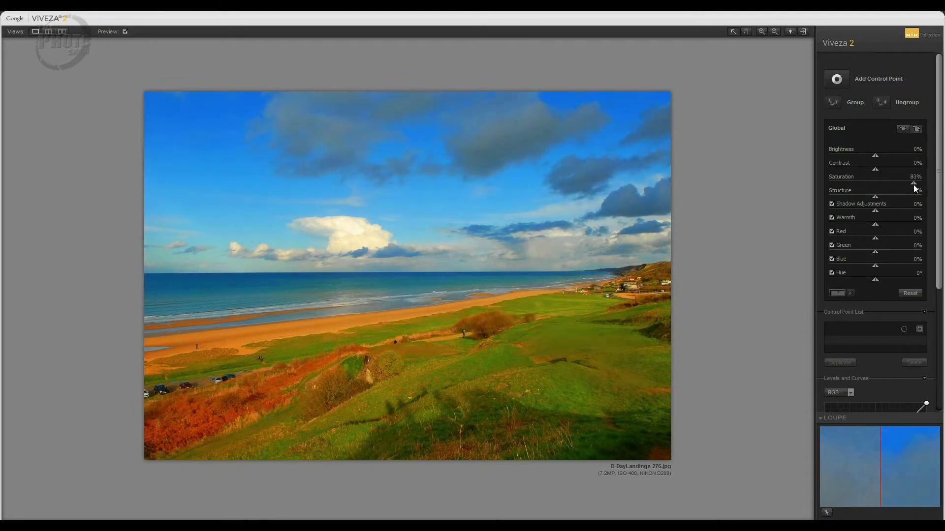
pyautogui.moveTo(906, 184); pyautogui.dragTo(871, 184)
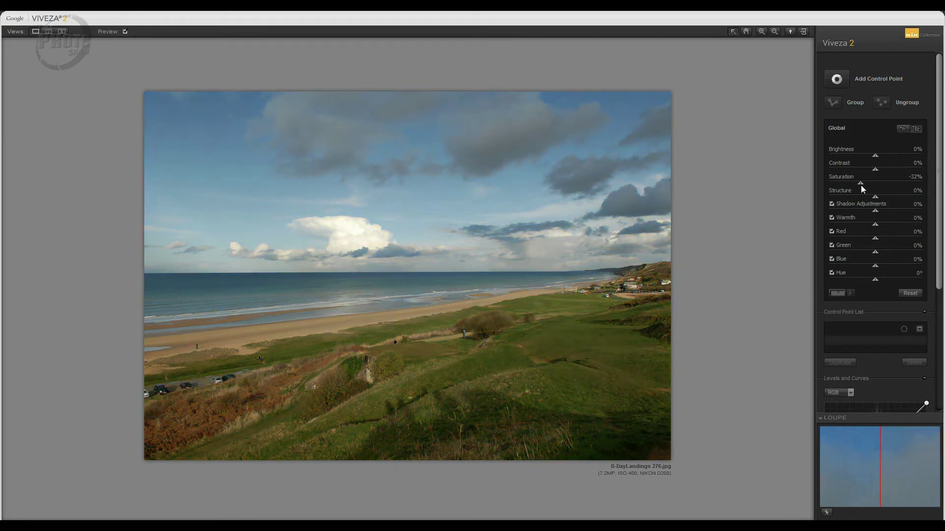
pyautogui.moveTo(842, 186); pyautogui.dragTo(823, 188)
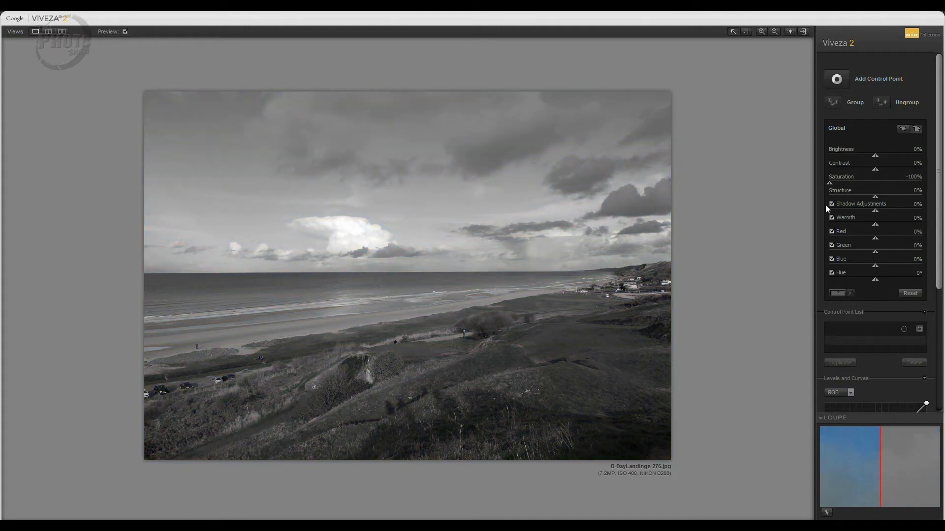
pyautogui.doubleClick(828, 183)
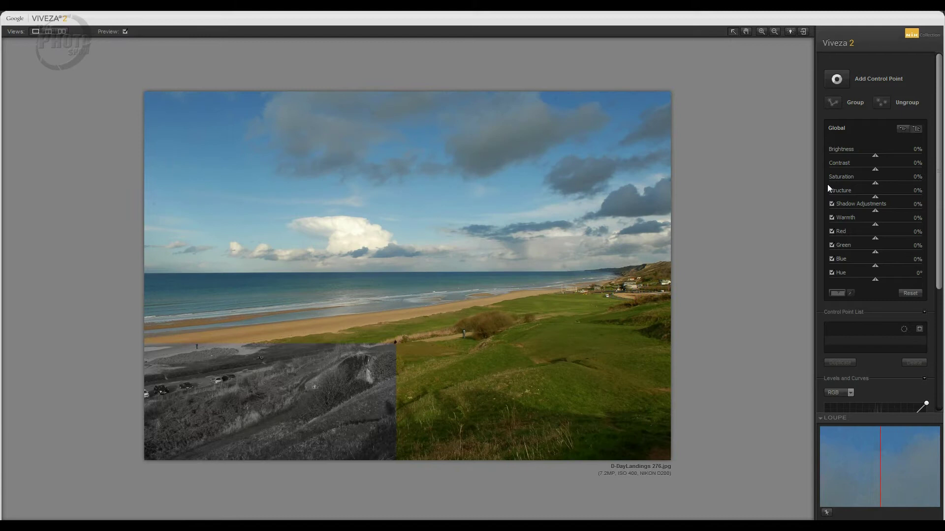
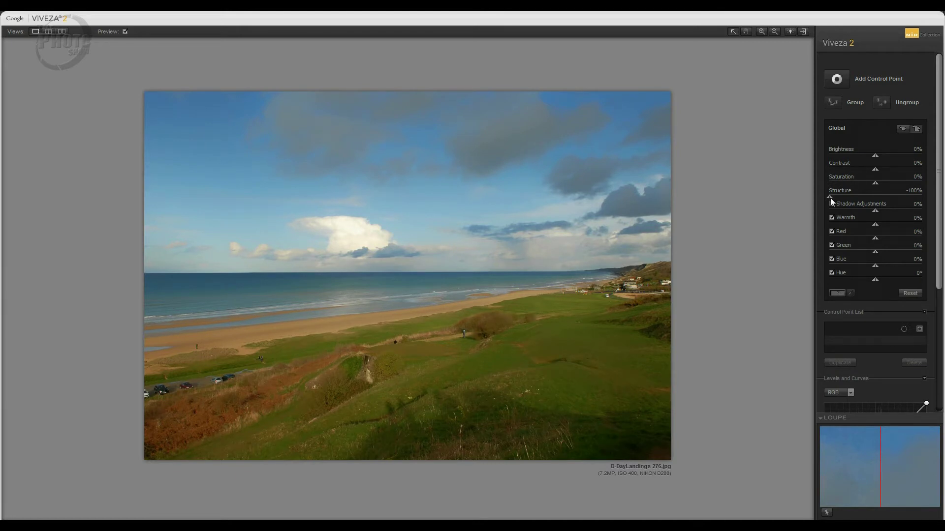
# - Try global structure at 66% and 93%, and reset it to 0%
pyautogui.moveTo(831, 198); pyautogui.dragTo(904, 199)
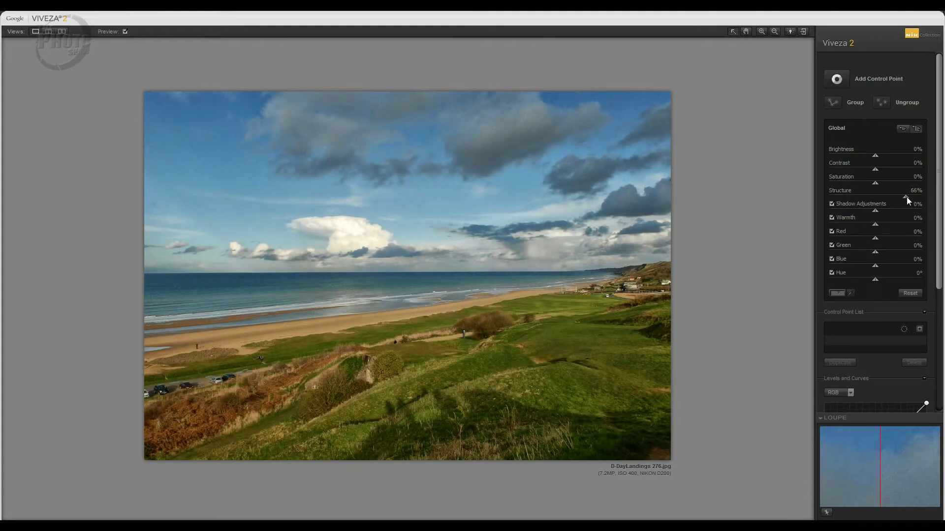
pyautogui.moveTo(909, 198); pyautogui.dragTo(918, 198)
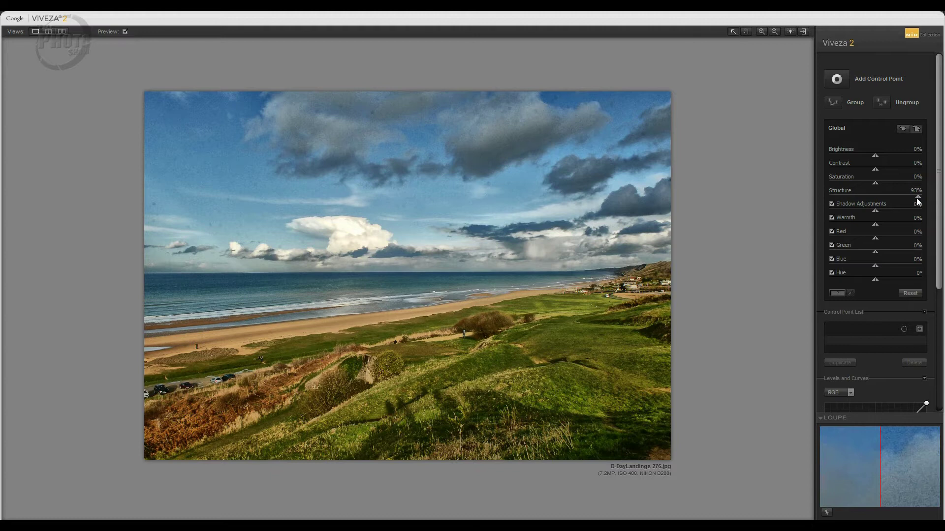
pyautogui.doubleClick(916, 198)
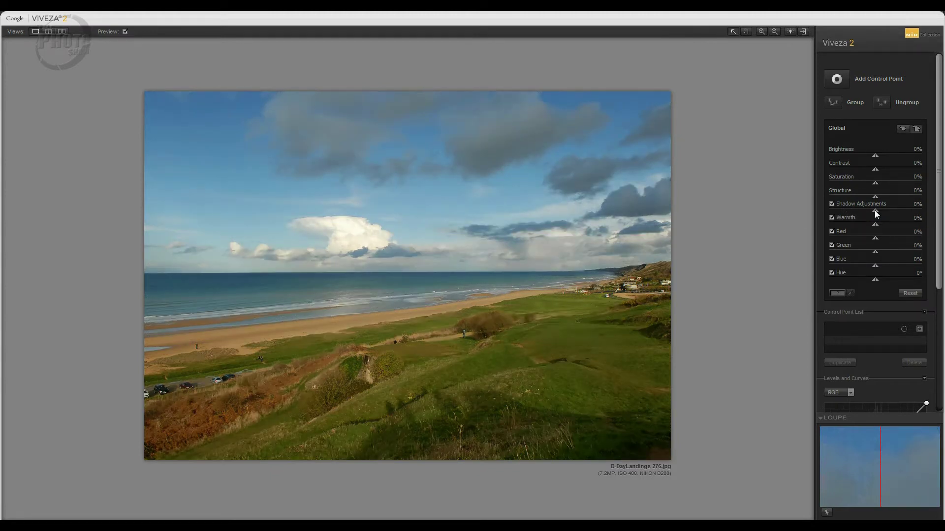
# - Try lower and higher global Shadow Adjustments and Warmth settings, resetting both to 0%
pyautogui.moveTo(875, 211); pyautogui.dragTo(837, 211)
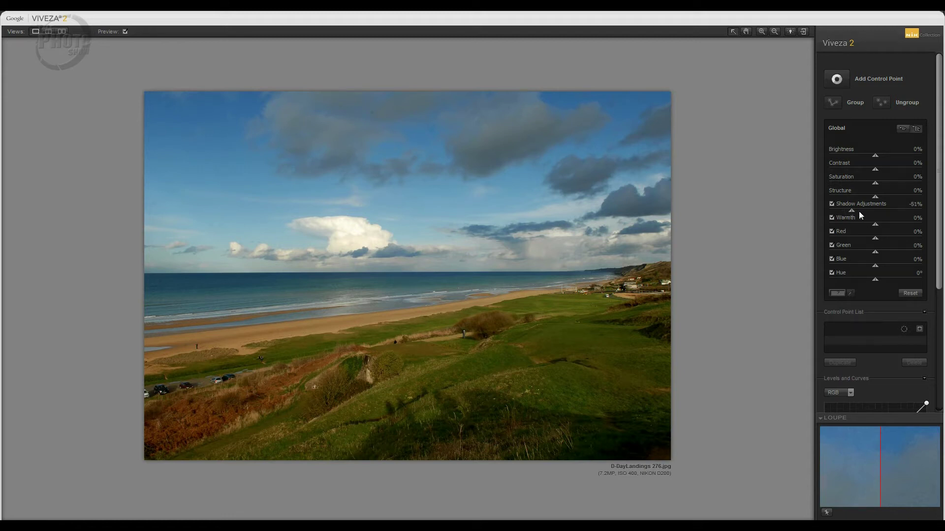
pyautogui.moveTo(888, 212); pyautogui.dragTo(903, 212)
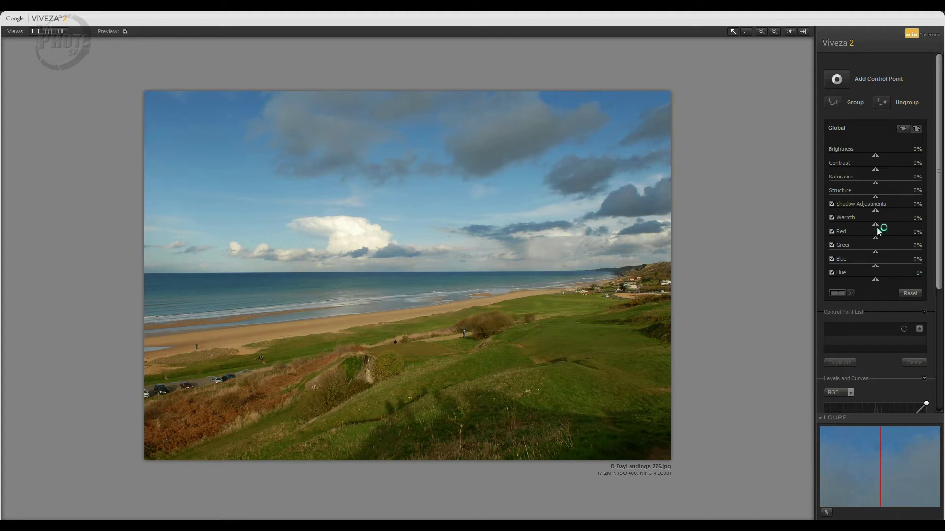
pyautogui.moveTo(876, 228); pyautogui.dragTo(891, 228)
pyautogui.moveTo(902, 226); pyautogui.dragTo(877, 226)
# - Reset the global red channel, try green at -30% and varying blue amounts, and reset them all to 0%
pyautogui.doubleClick(857, 238)
pyautogui.moveTo(875, 252)
pyautogui.mouseDown()
pyautogui.moveTo(889, 252)
pyautogui.moveTo(864, 253)
pyautogui.mouseUp()
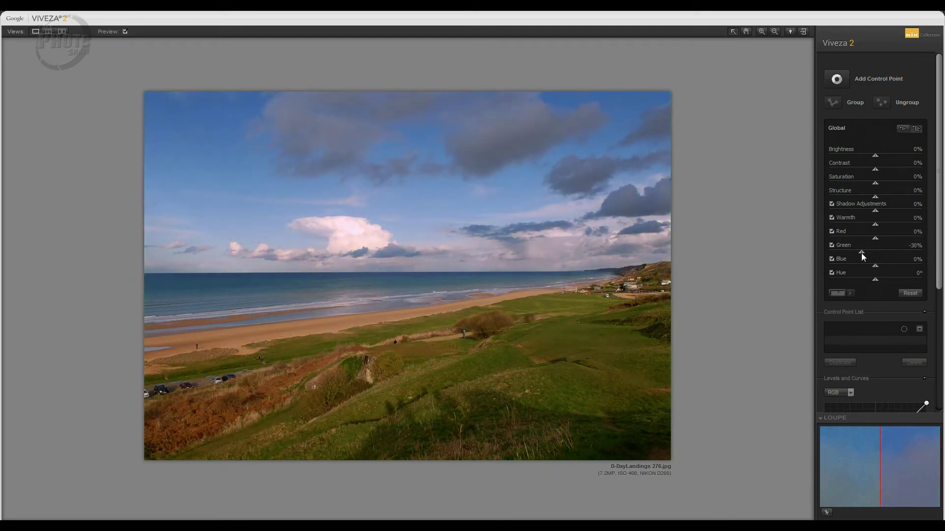
pyautogui.doubleClick(861, 253)
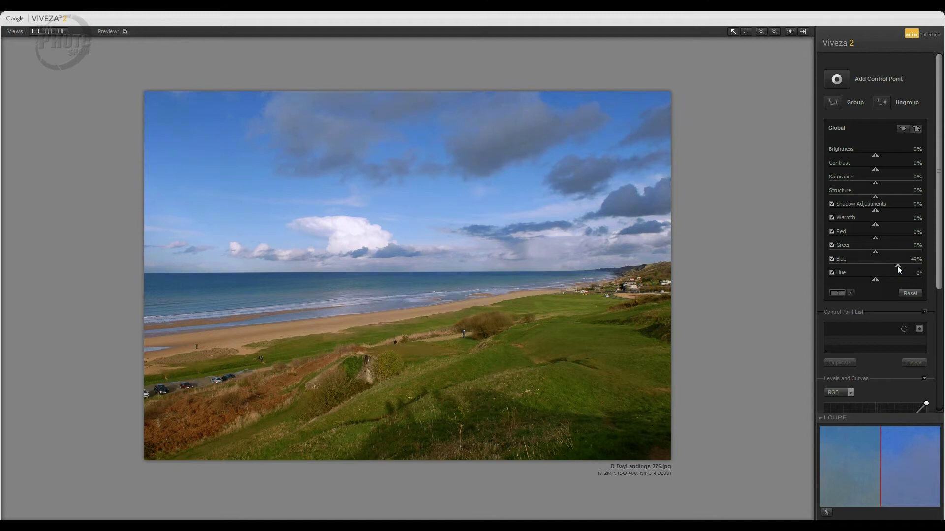
pyautogui.moveTo(897, 266); pyautogui.dragTo(872, 267)
pyautogui.doubleClick(851, 256)
# - Try shifting the global hue to 120° and -115°, and reset it to 0°
pyautogui.moveTo(875, 280); pyautogui.dragTo(881, 280)
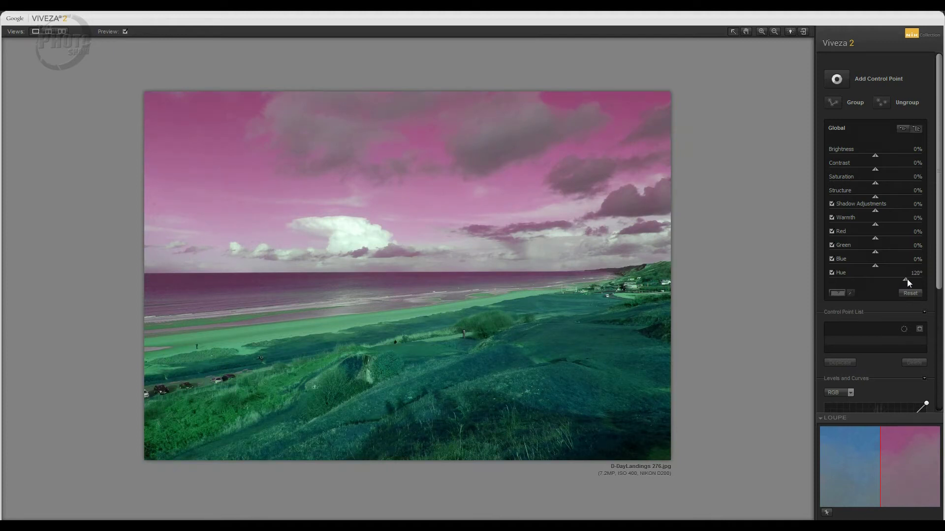
pyautogui.moveTo(899, 280); pyautogui.dragTo(846, 280)
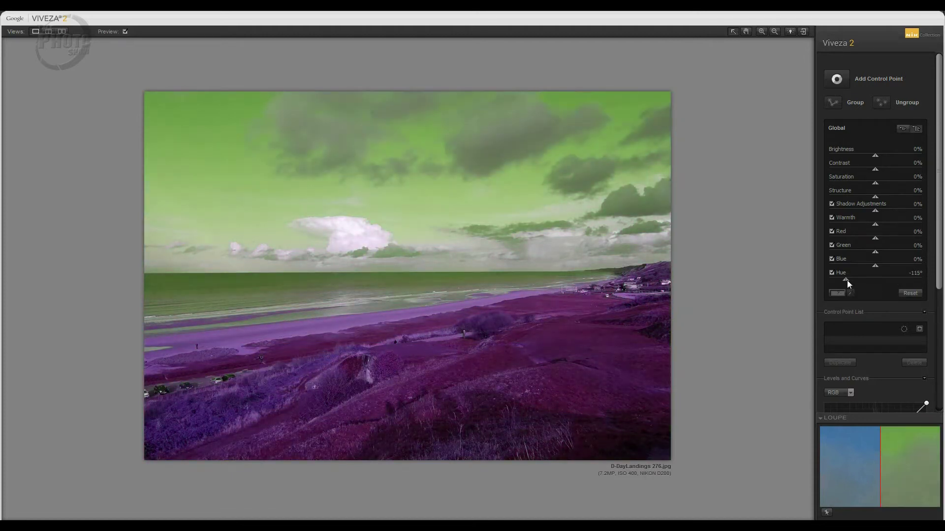
pyautogui.doubleClick(846, 280)
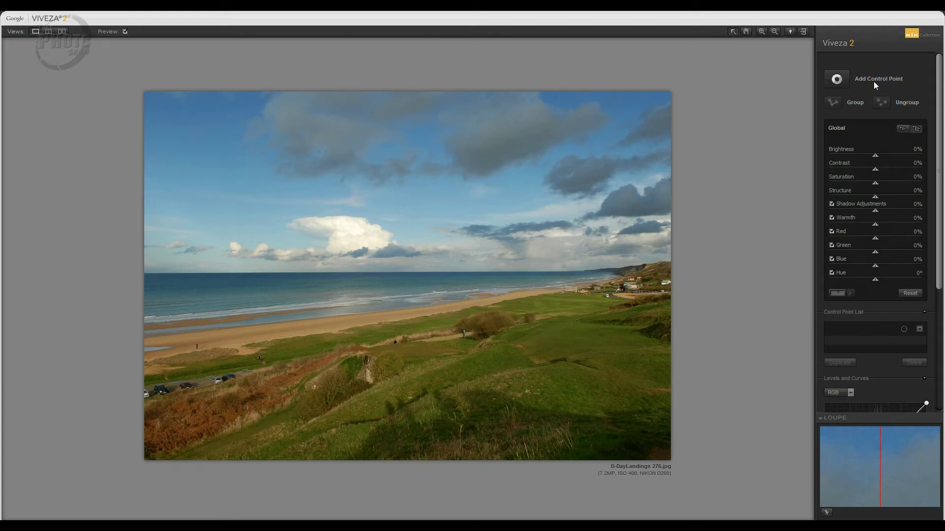
# - Add a control point to the blue sky near the photo's upper-left corner and enlarge its area to 62%, checking its selection mask
pyautogui.click(837, 80)
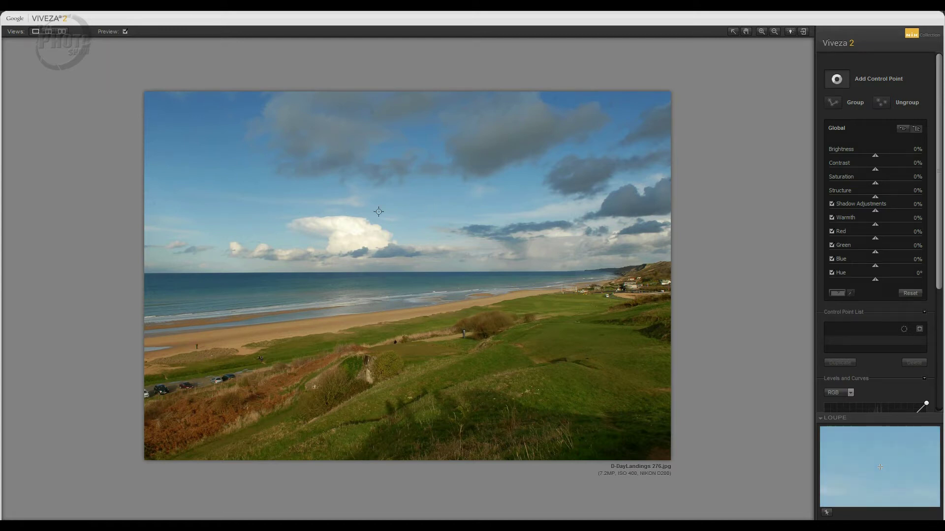
pyautogui.click(202, 140)
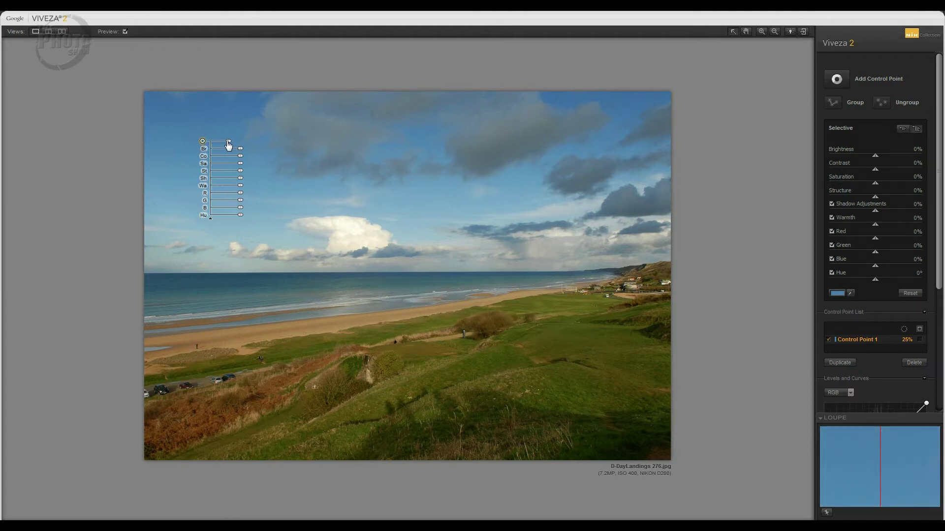
pyautogui.moveTo(228, 143); pyautogui.dragTo(235, 147)
pyautogui.click(919, 340)
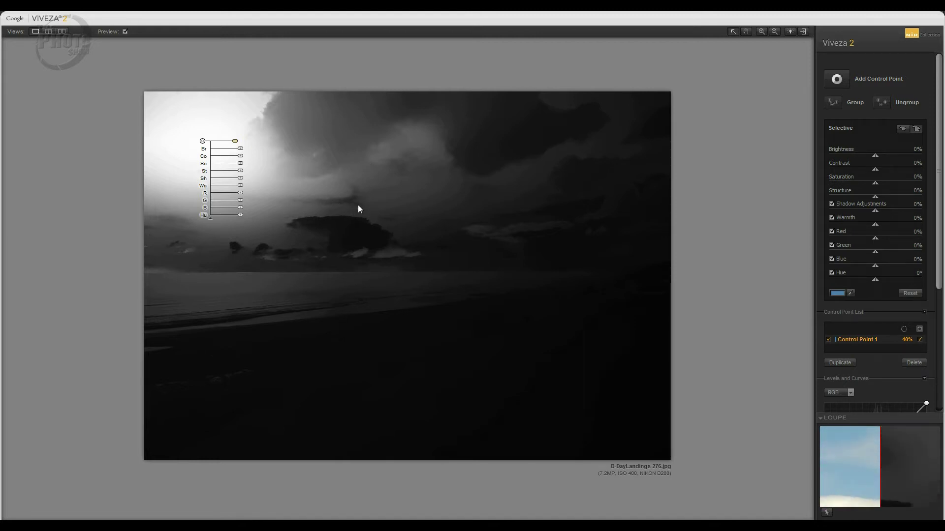
pyautogui.moveTo(236, 142); pyautogui.dragTo(246, 147)
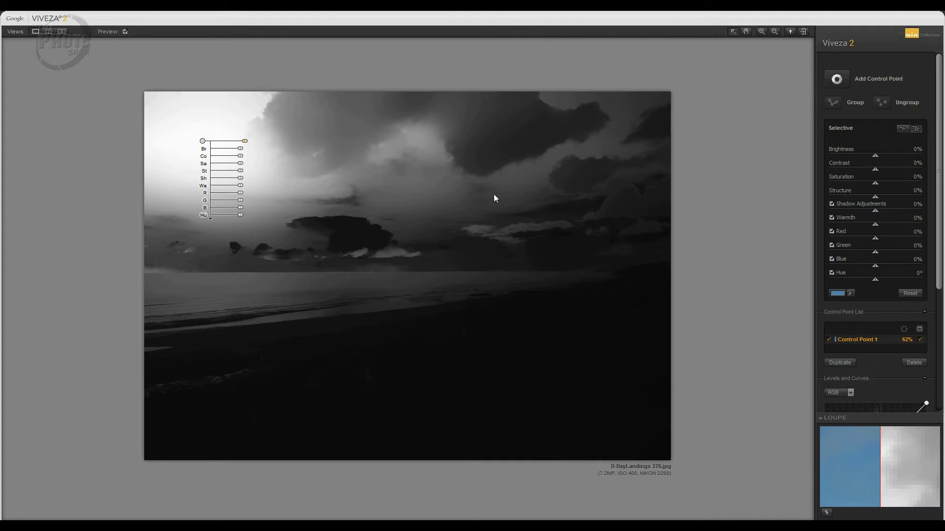
pyautogui.click(919, 340)
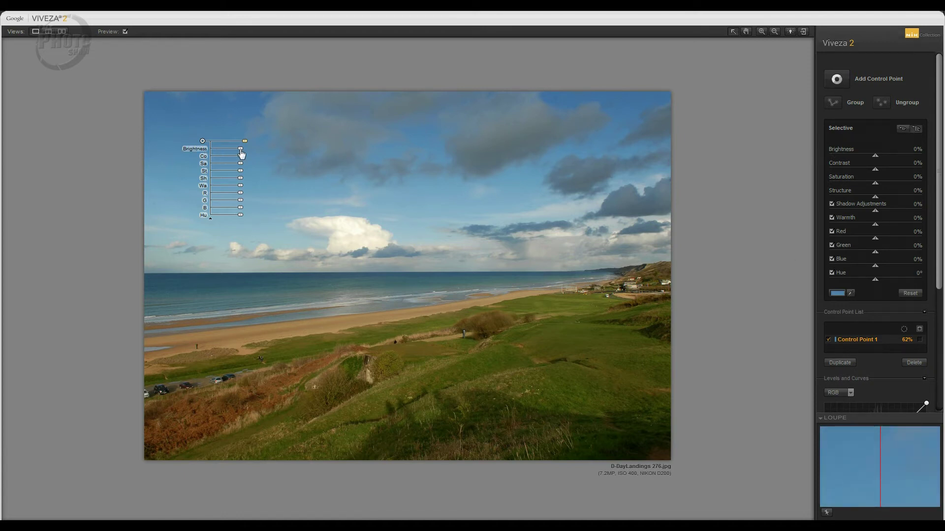
# - Set the sky point's brightness to -8%, contrast to 22%, saturation to 33% and structure to 22%, and compare the photo before and after
pyautogui.moveTo(241, 149); pyautogui.dragTo(240, 179)
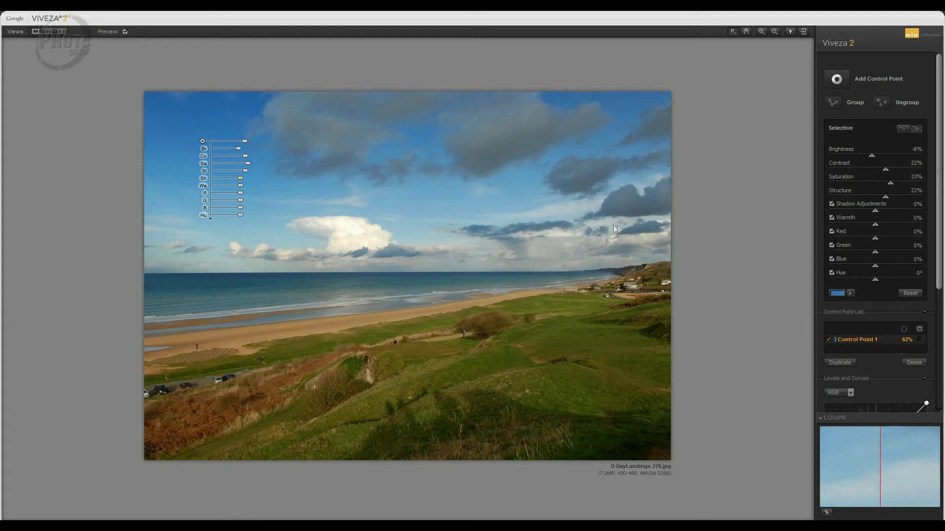
pyautogui.click(125, 32)
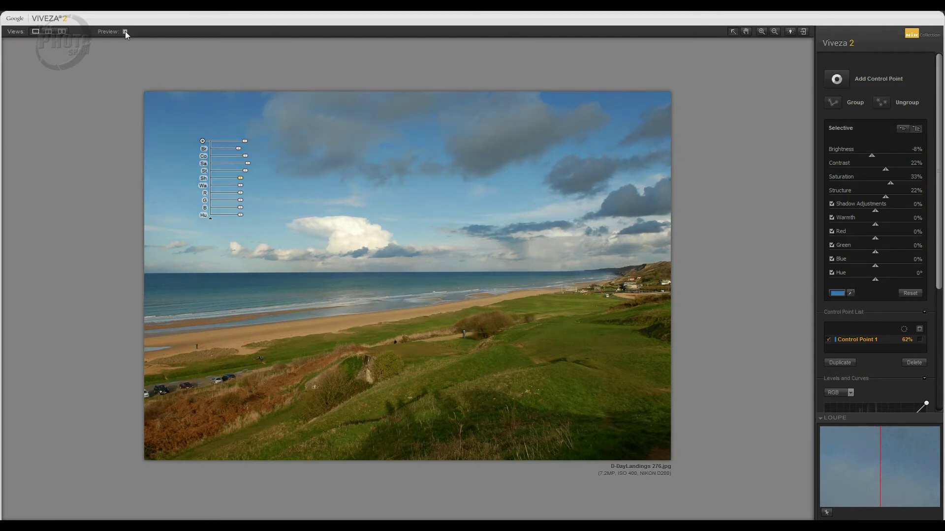
pyautogui.click(125, 32)
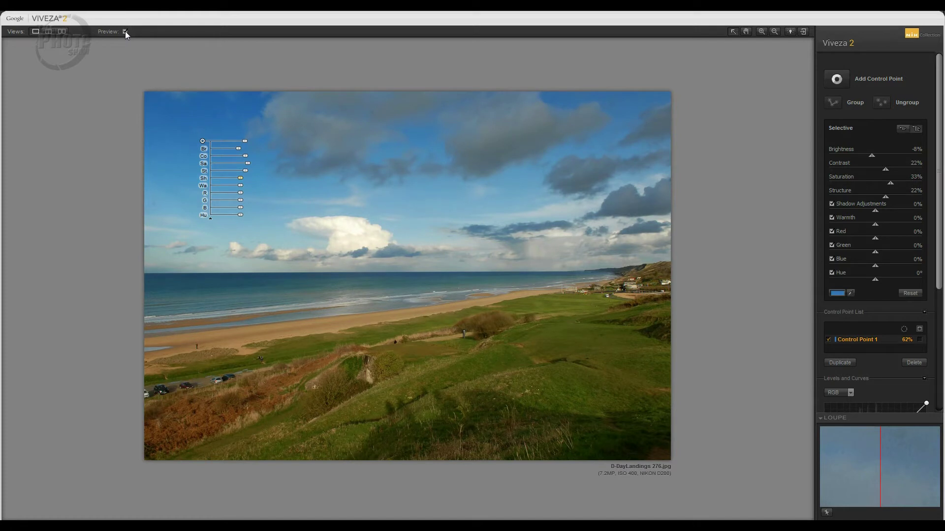
pyautogui.click(125, 32)
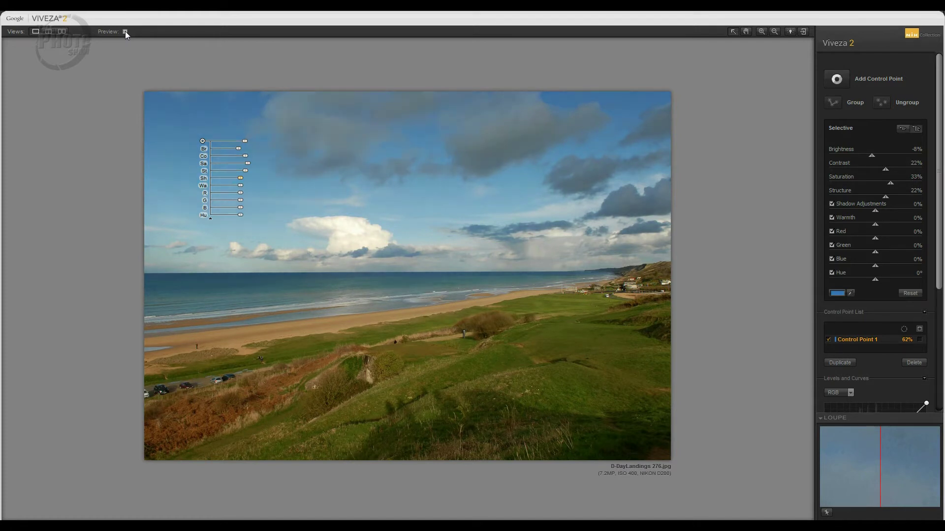
pyautogui.click(125, 32)
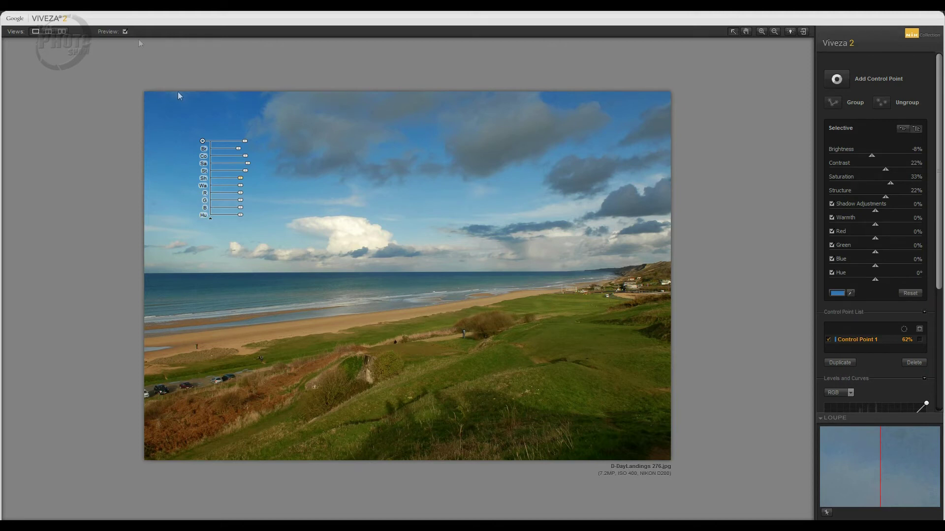
pyautogui.click(125, 32)
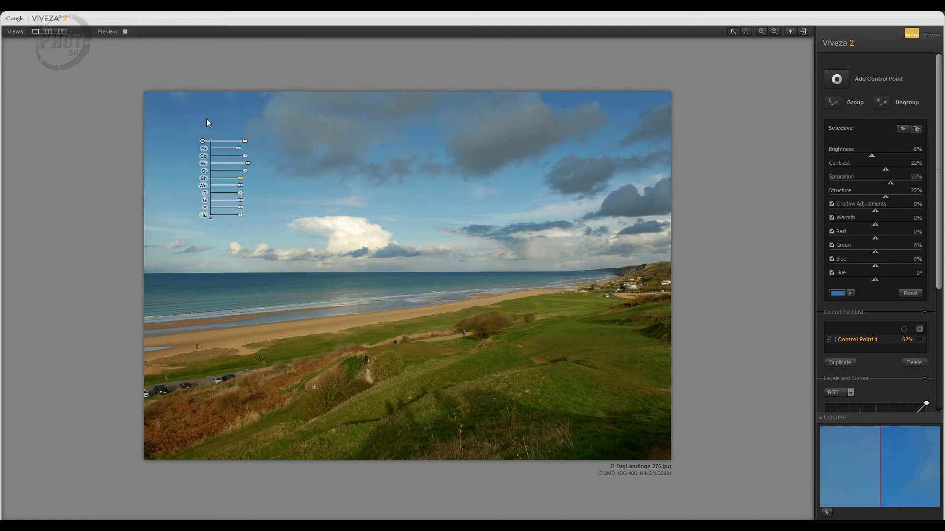
pyautogui.click(124, 31)
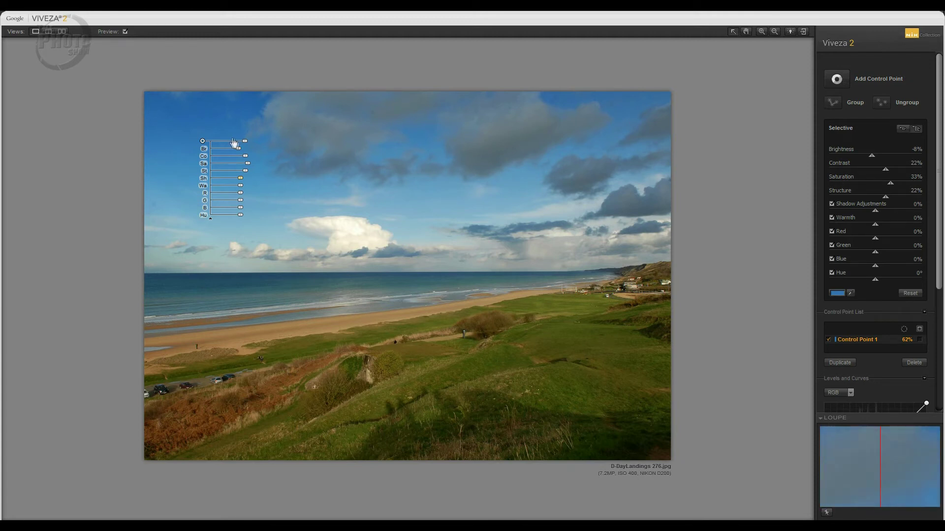
# - Duplicate the sky control point to the upper-right sky and to the pale sky above the horizon, and compare before and after
pyautogui.keyDown('alt'); pyautogui.click(203, 142); pyautogui.keyUp('alt')
pyautogui.moveTo(202, 143); pyautogui.dragTo(631, 112)
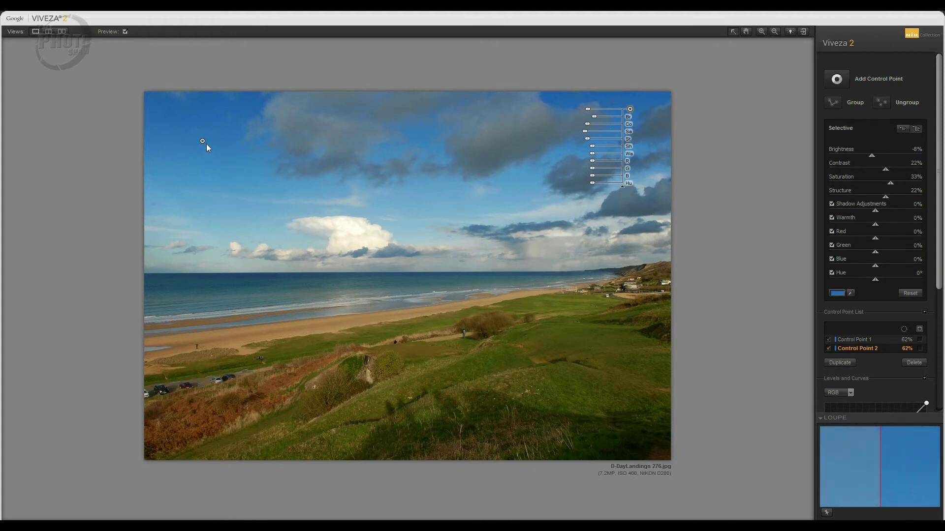
pyautogui.keyDown('alt'); pyautogui.click(631, 109); pyautogui.keyUp('alt')
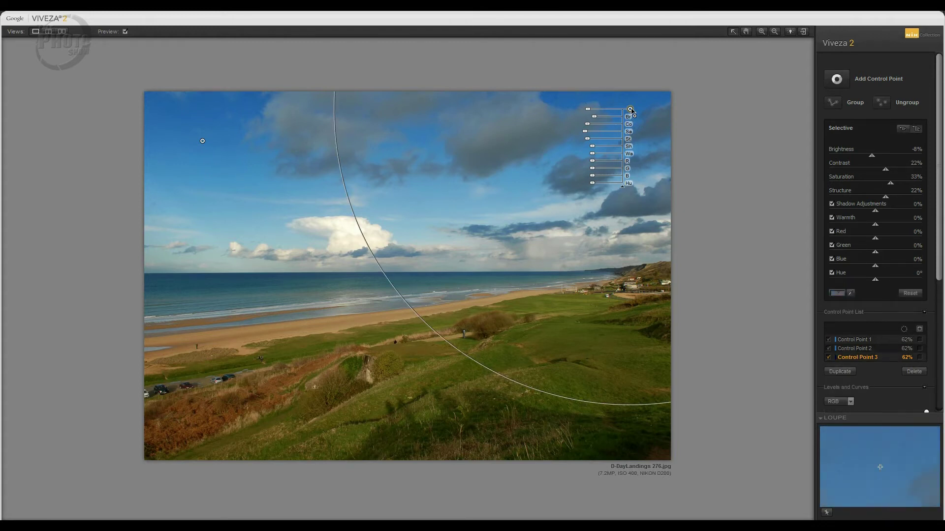
pyautogui.click(443, 212)
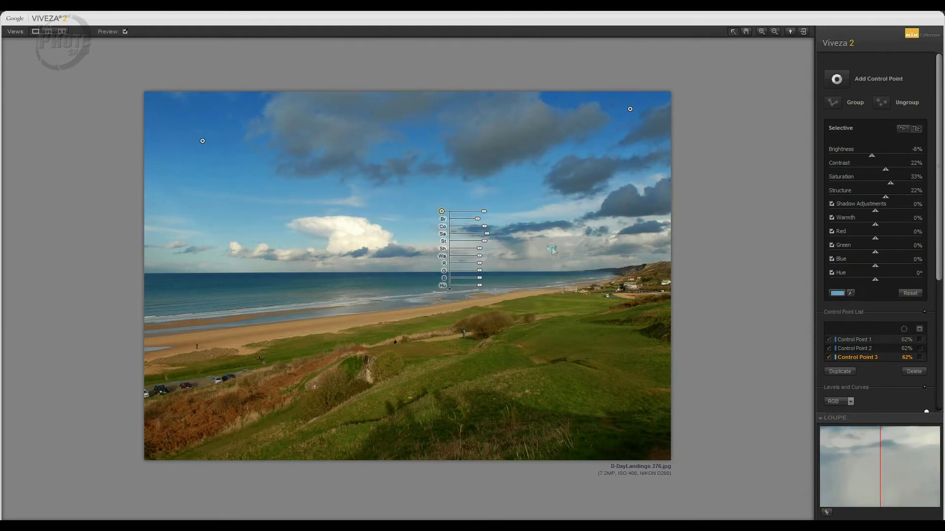
pyautogui.click(125, 32)
pyautogui.click(125, 31)
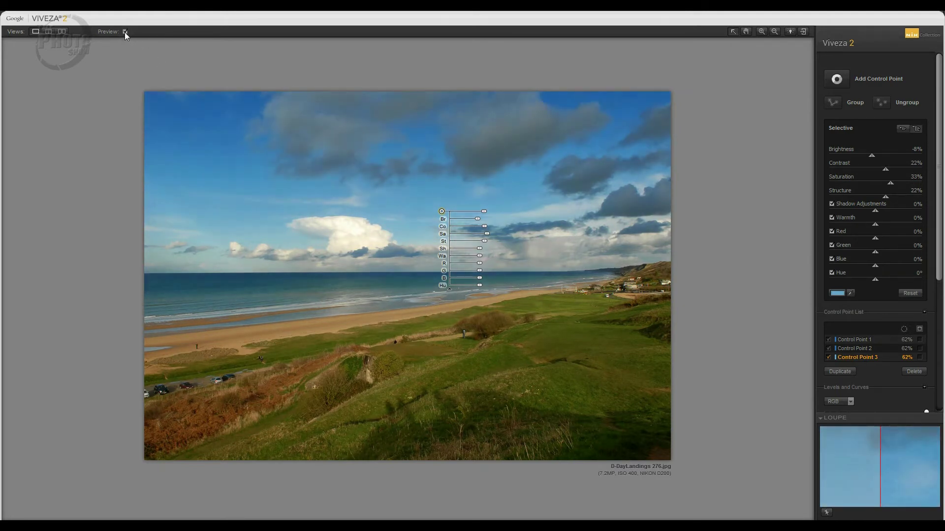
pyautogui.click(125, 31)
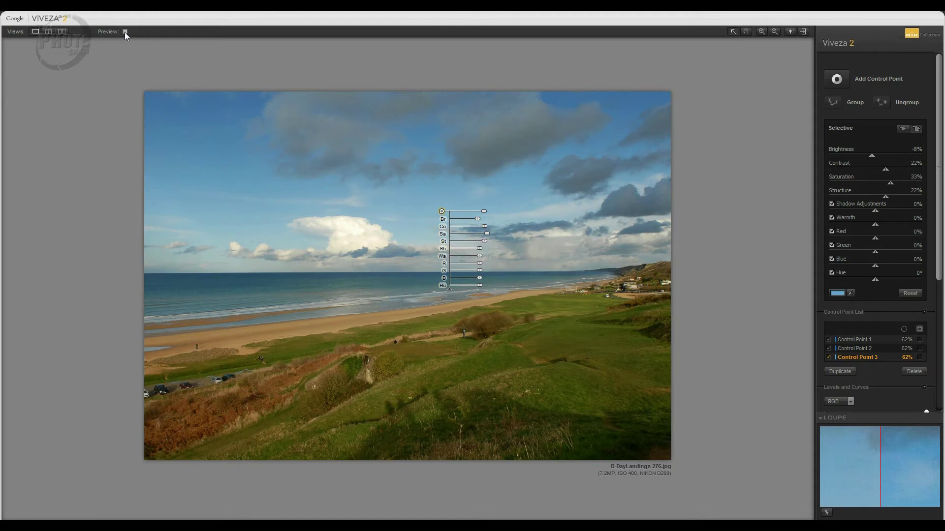
pyautogui.click(125, 31)
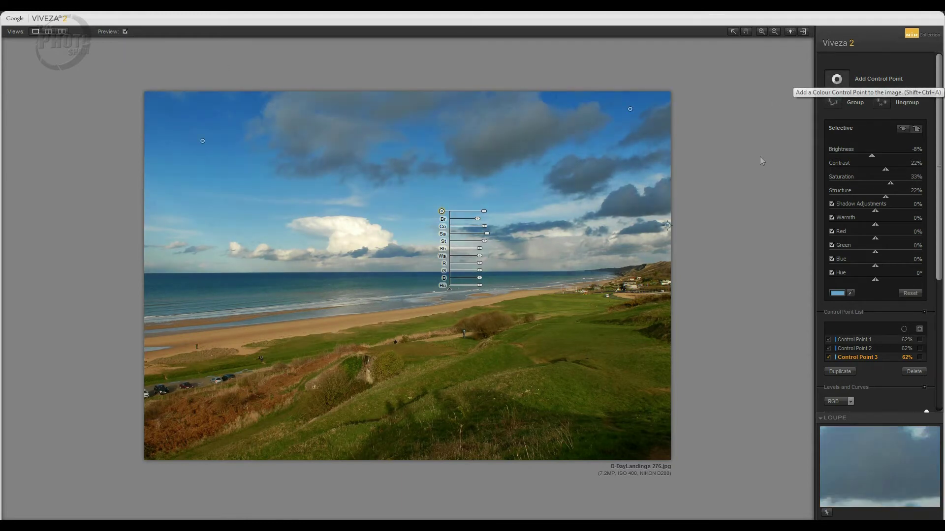
# - Add a control point on the bright white cloud and set its size to 34%, checking its selection mask
pyautogui.click(353, 245)
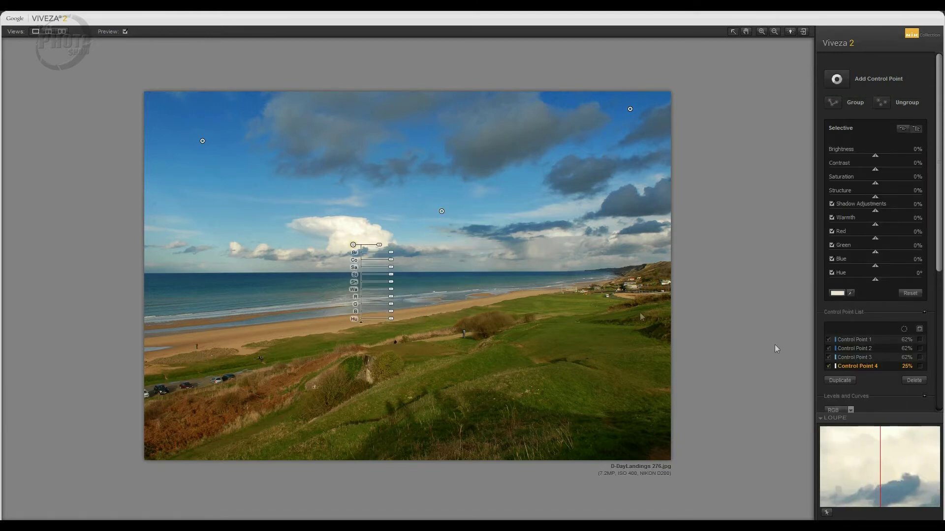
pyautogui.click(919, 366)
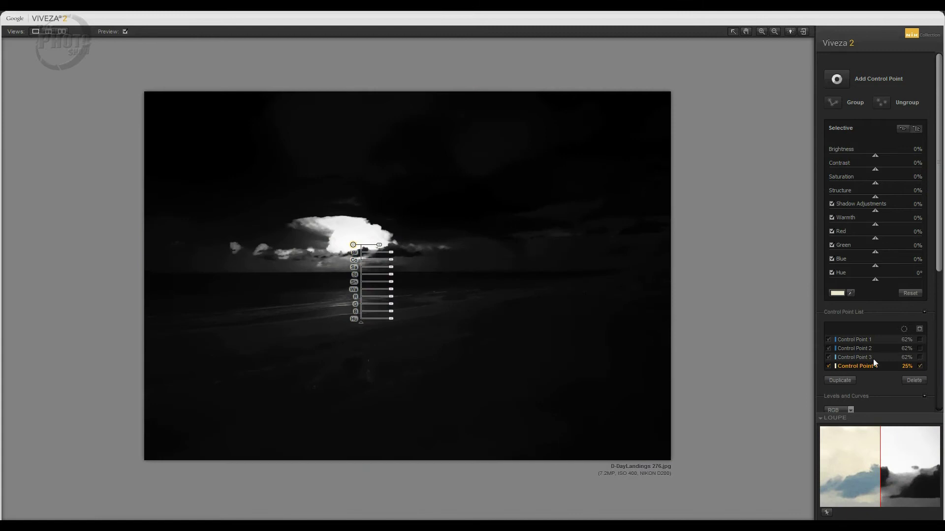
pyautogui.moveTo(379, 245); pyautogui.dragTo(389, 250)
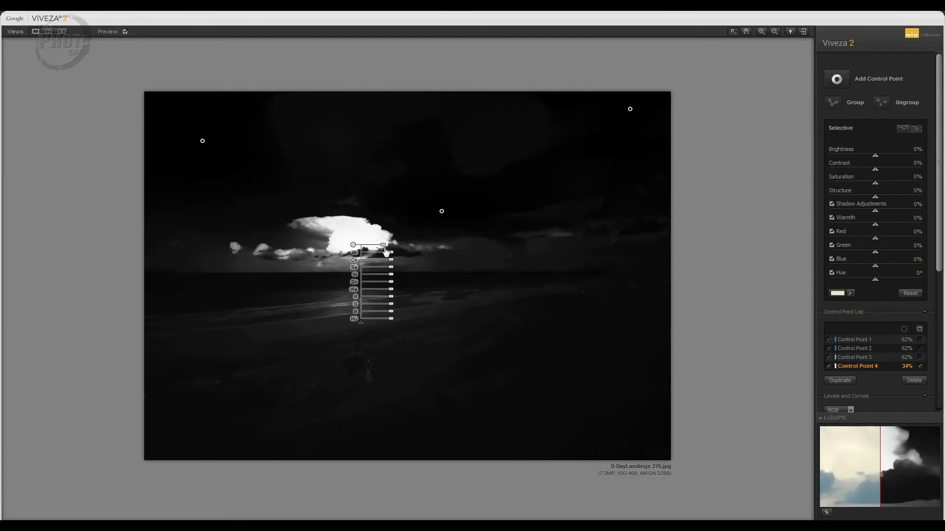
pyautogui.click(918, 365)
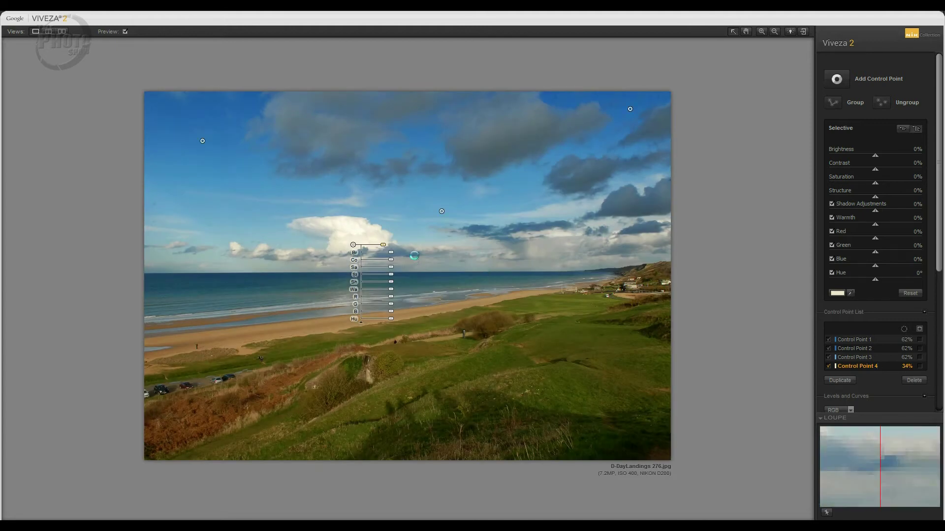
# - Set the cloud point's brightness to -15% and structure to 29%, and compare the photo with and without its effect
pyautogui.moveTo(390, 252); pyautogui.dragTo(388, 254)
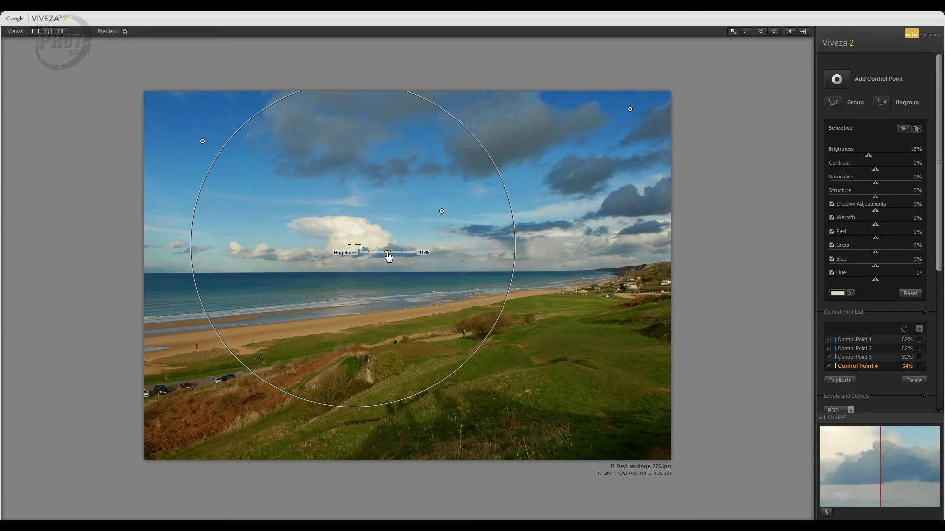
pyautogui.moveTo(389, 256); pyautogui.dragTo(399, 279)
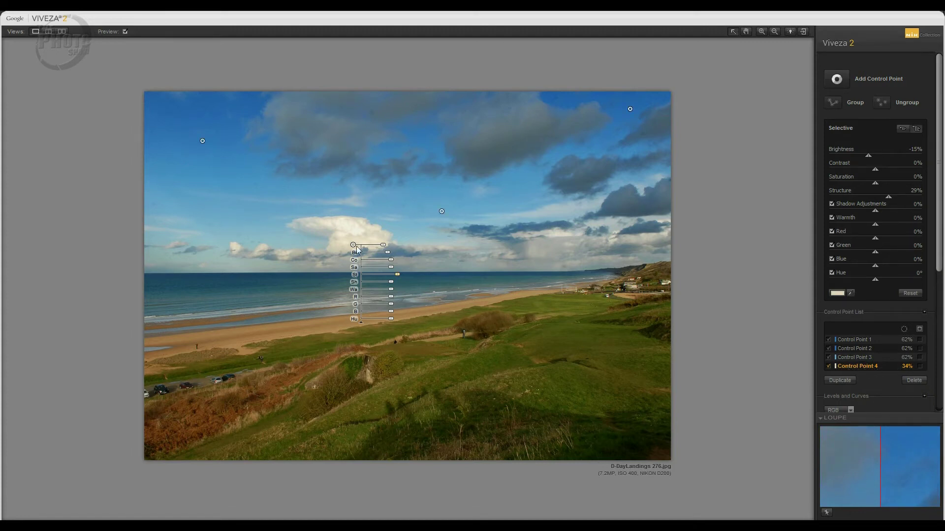
pyautogui.click(829, 367)
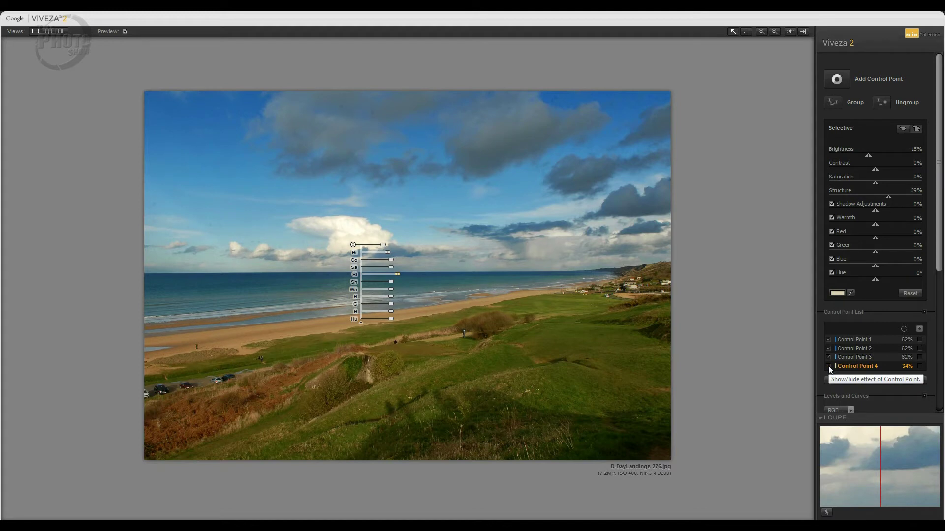
pyautogui.click(829, 367)
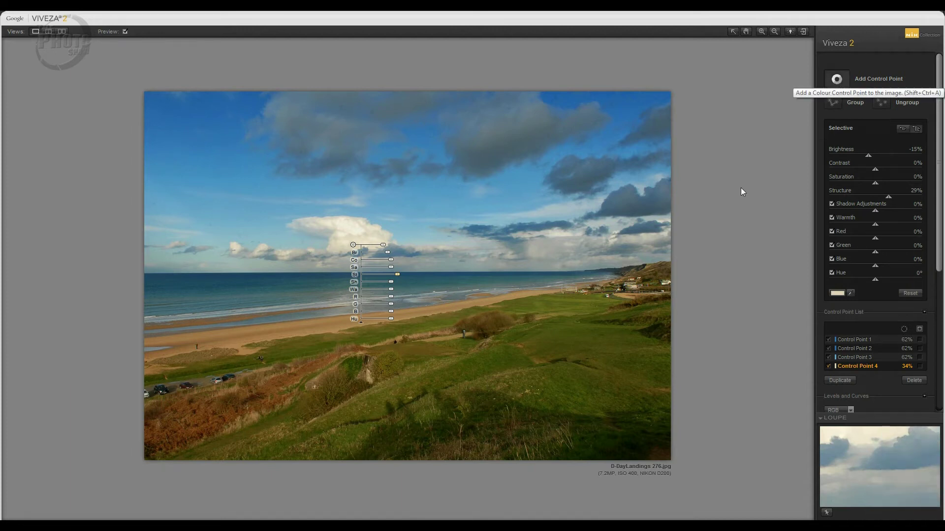
# - Add a control point on the green hillside sized 80%, checking its mask, with brightness -10%, saturation 15%, structure 22% and shadow adjustments -8%
pyautogui.click(568, 349)
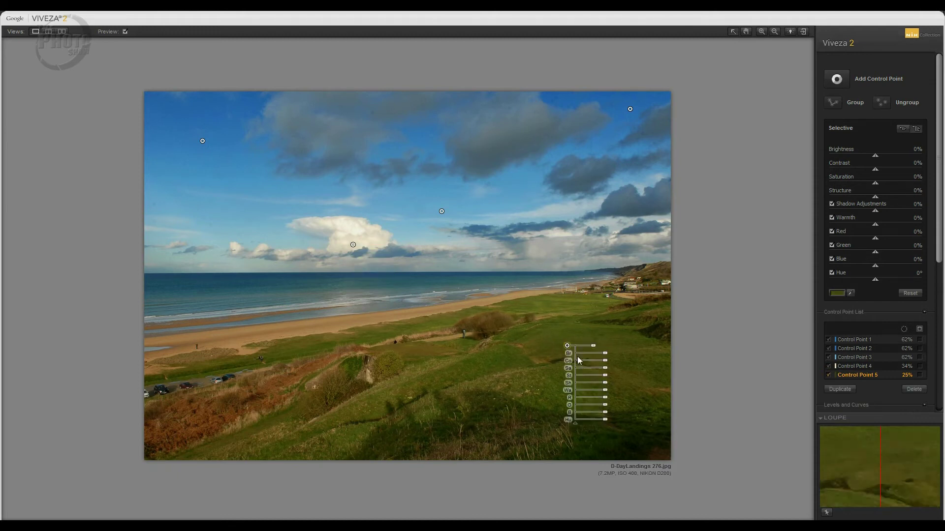
pyautogui.click(920, 376)
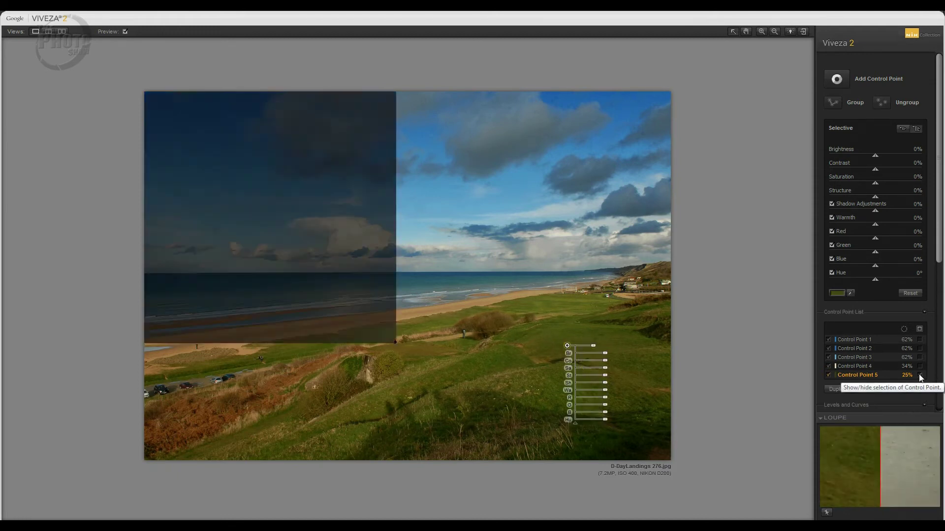
pyautogui.moveTo(594, 347); pyautogui.dragTo(543, 354)
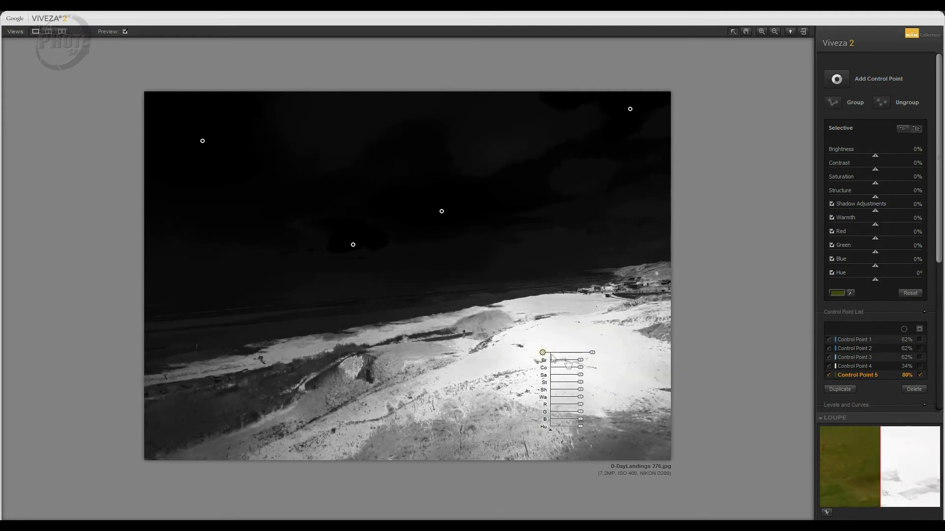
pyautogui.click(920, 375)
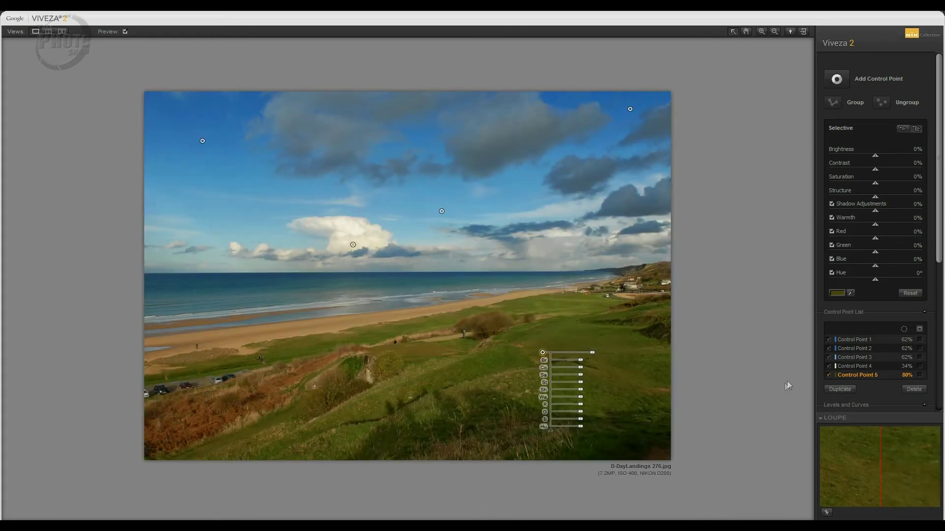
pyautogui.moveTo(581, 360); pyautogui.dragTo(579, 390)
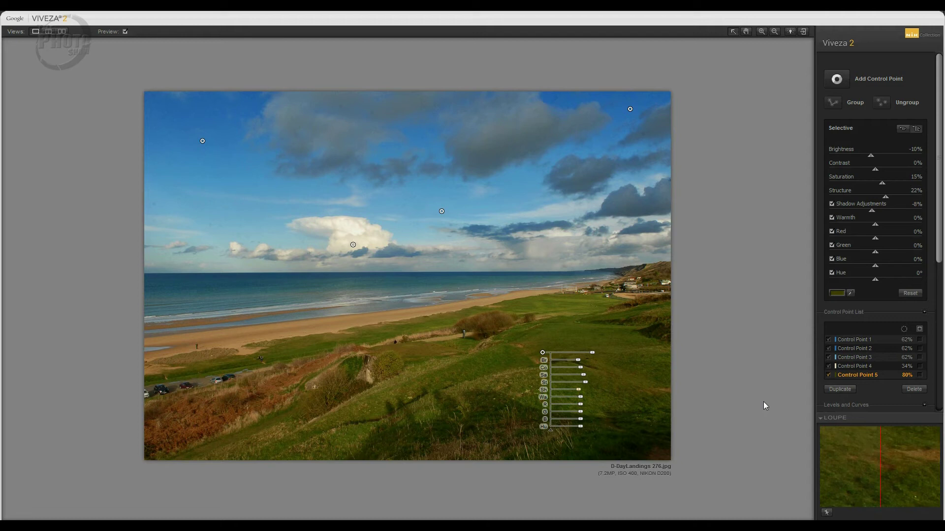
# - Add a control point on the sea near the photo's left edge and set its size to 39%, checking its selection mask
pyautogui.click(836, 79)
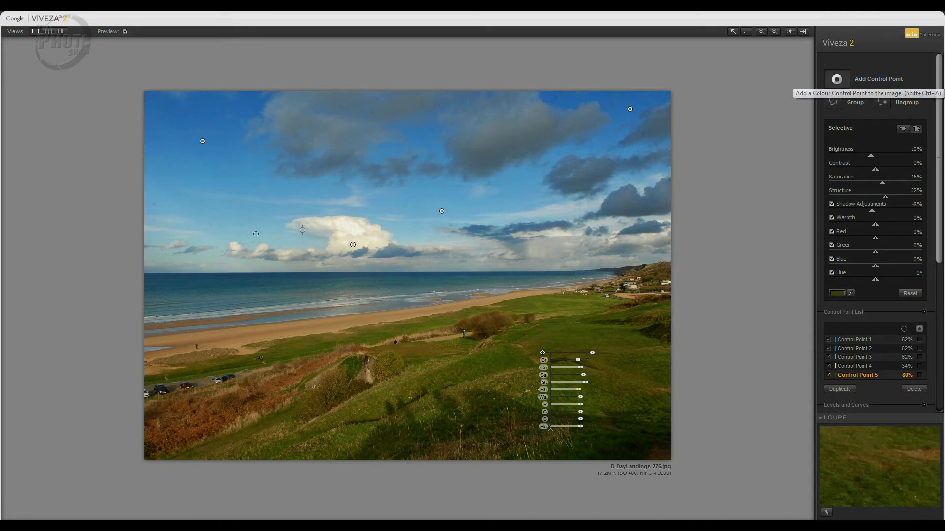
pyautogui.click(226, 293)
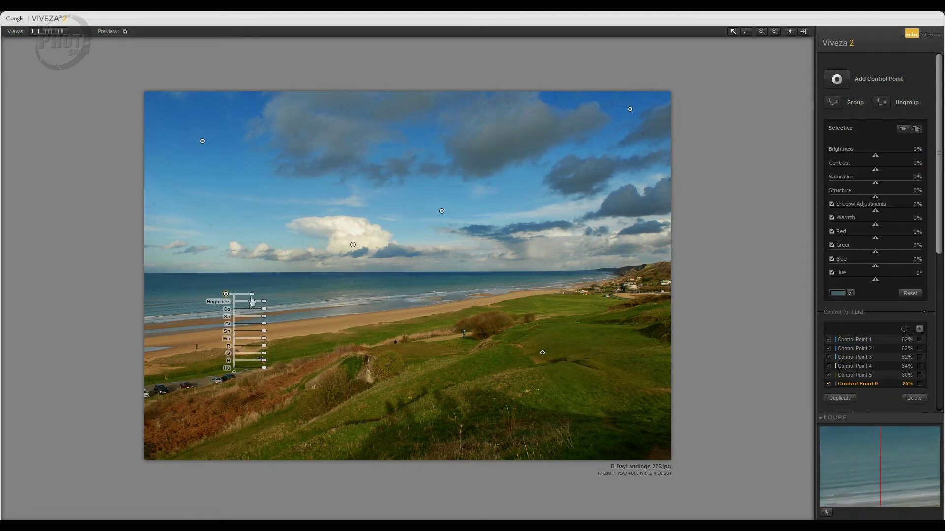
pyautogui.click(919, 384)
pyautogui.moveTo(253, 295); pyautogui.dragTo(258, 295)
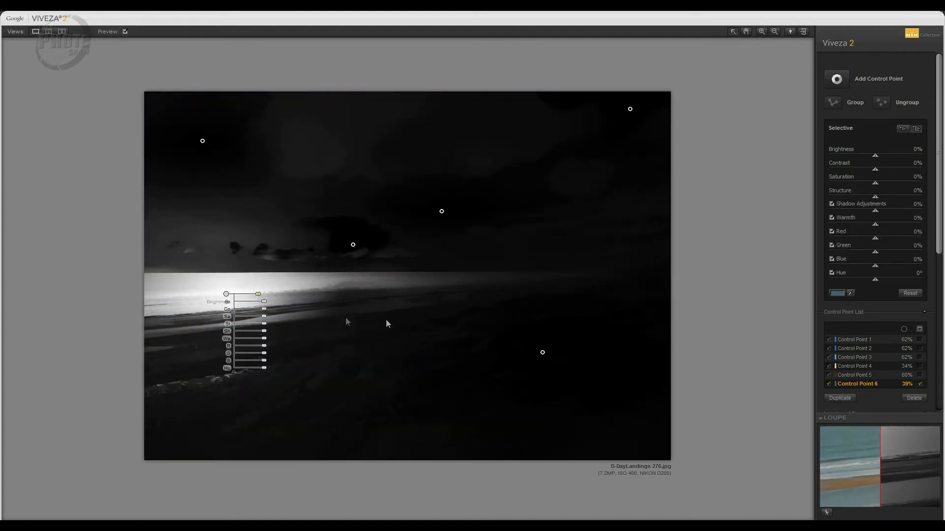
pyautogui.click(919, 384)
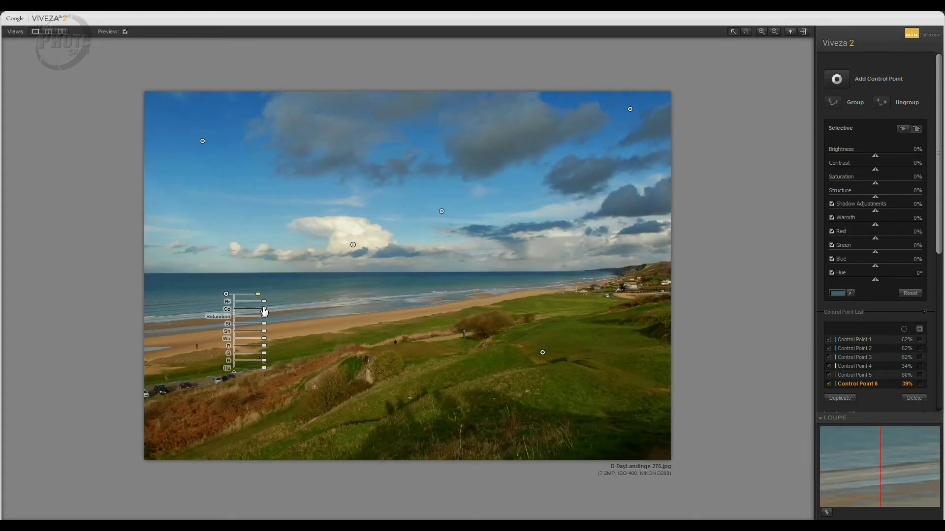
# - Set the sea point's size to 38%, brightness to 13%, saturation to 15% and structure to 22%, and compare the result in split view
pyautogui.moveTo(265, 306); pyautogui.dragTo(272, 329)
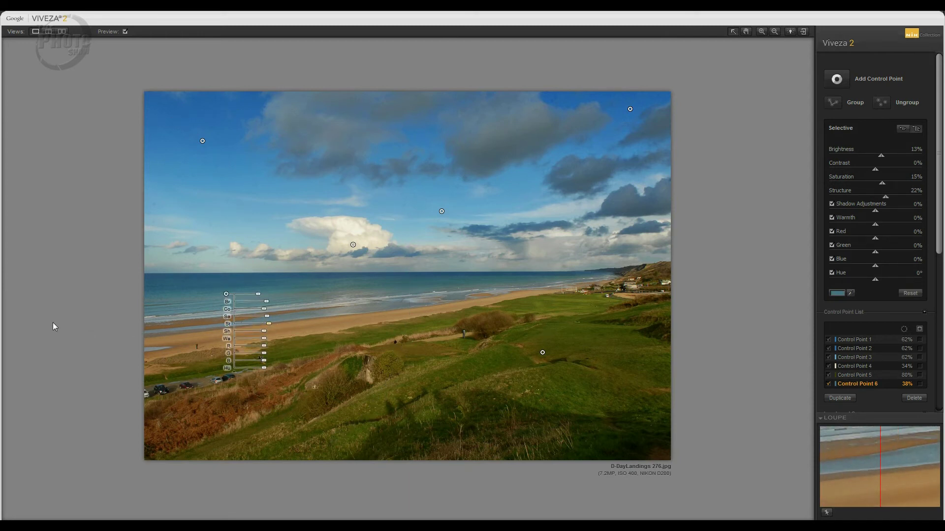
pyautogui.click(49, 32)
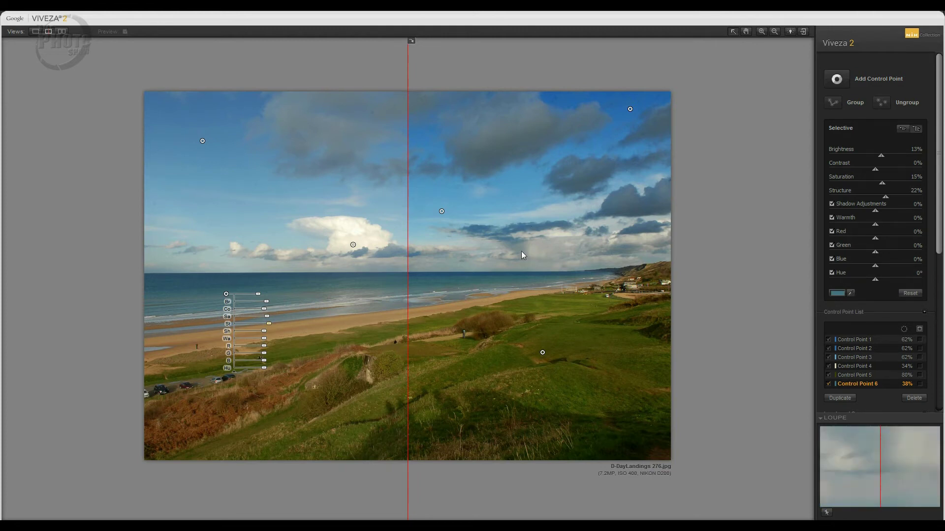
pyautogui.click(36, 31)
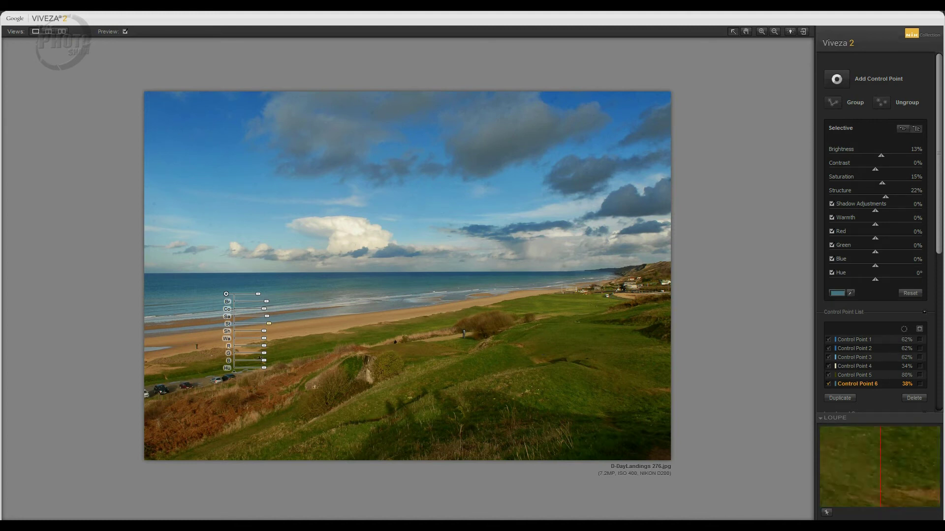
# - Apply the Viveza 2 edits to the beach photo and compare it with and without the resulting layer
pyautogui.press('Return')
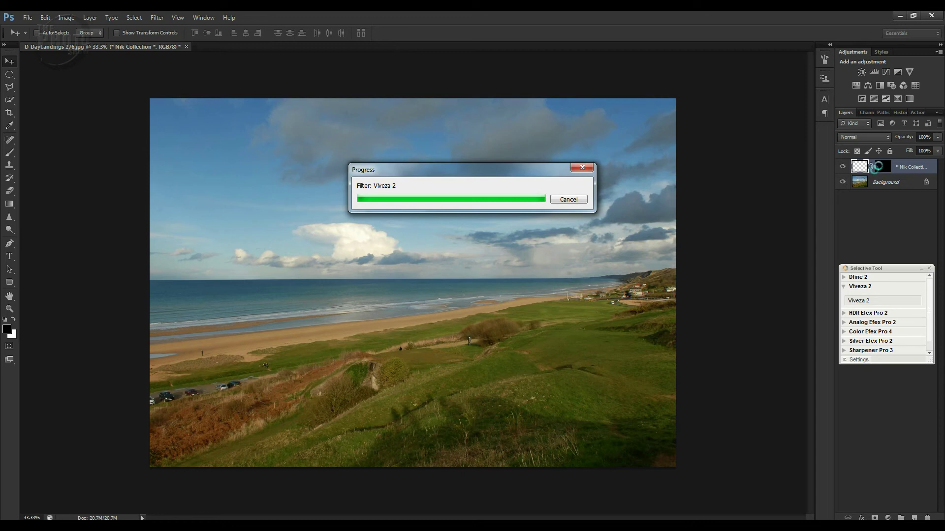
pyautogui.click(843, 167)
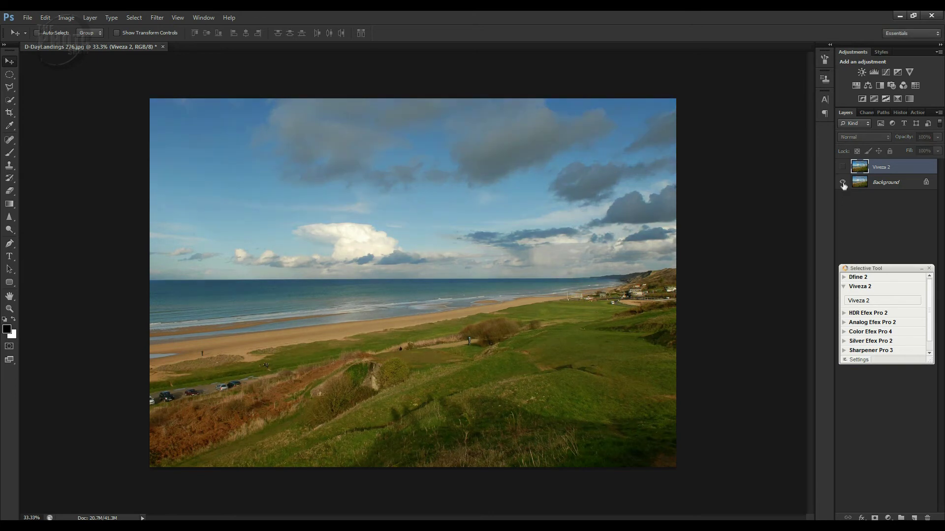
pyautogui.click(842, 168)
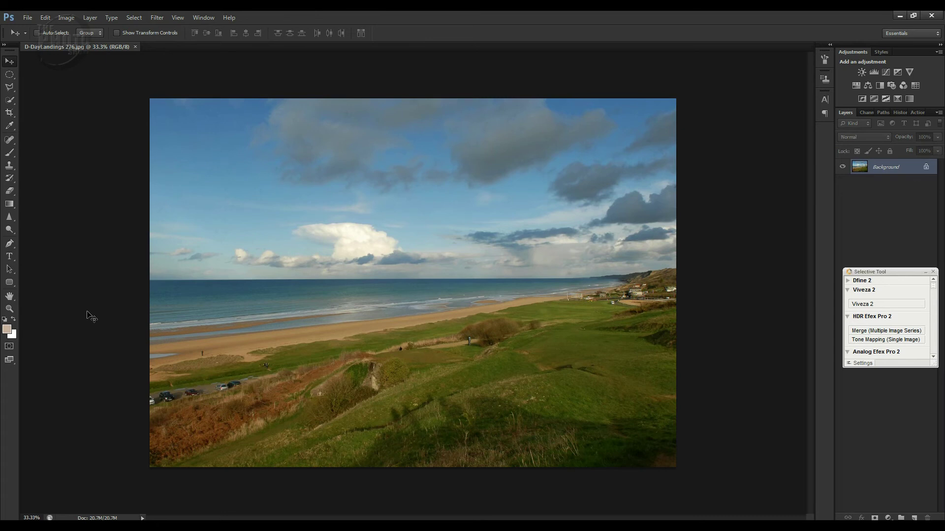
# - Close the beach photo and open the wedding photo of the couple in the golf cart from the NikCollection folder
pyautogui.click(136, 47)
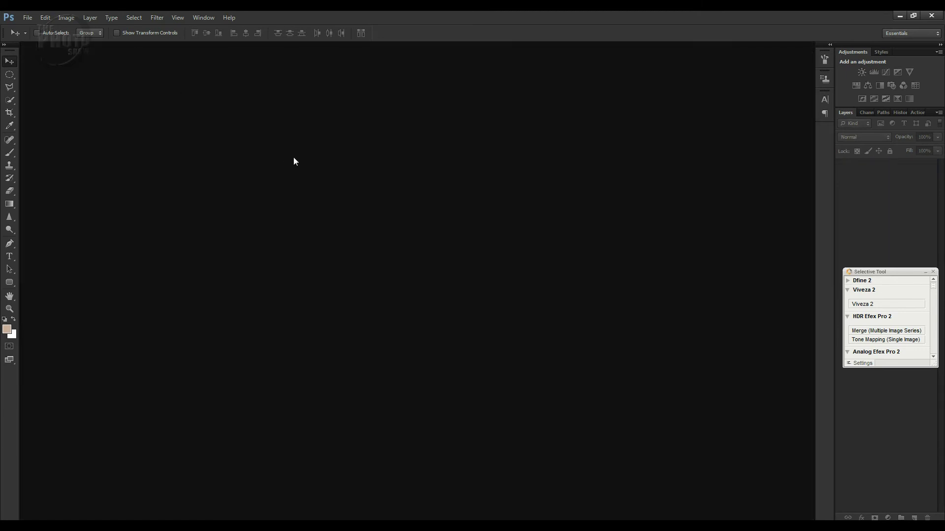
pyautogui.click(27, 18)
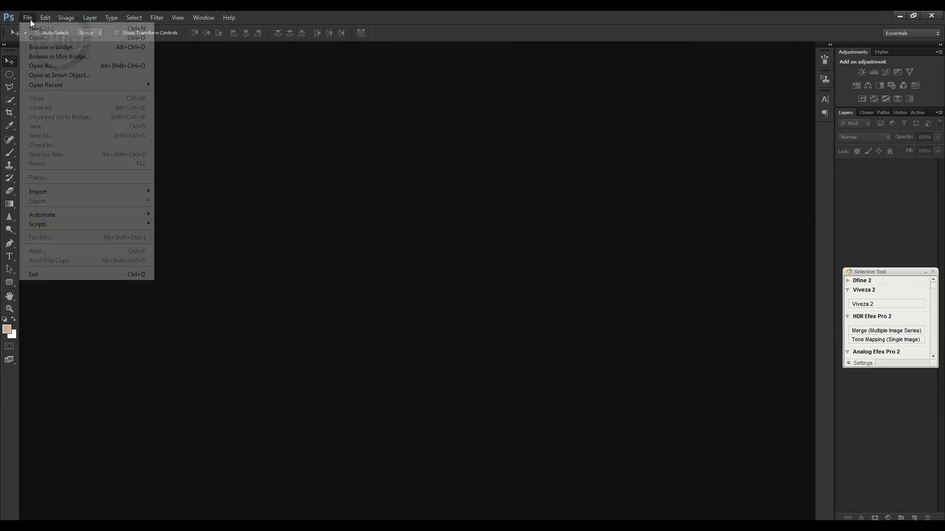
pyautogui.click(38, 39)
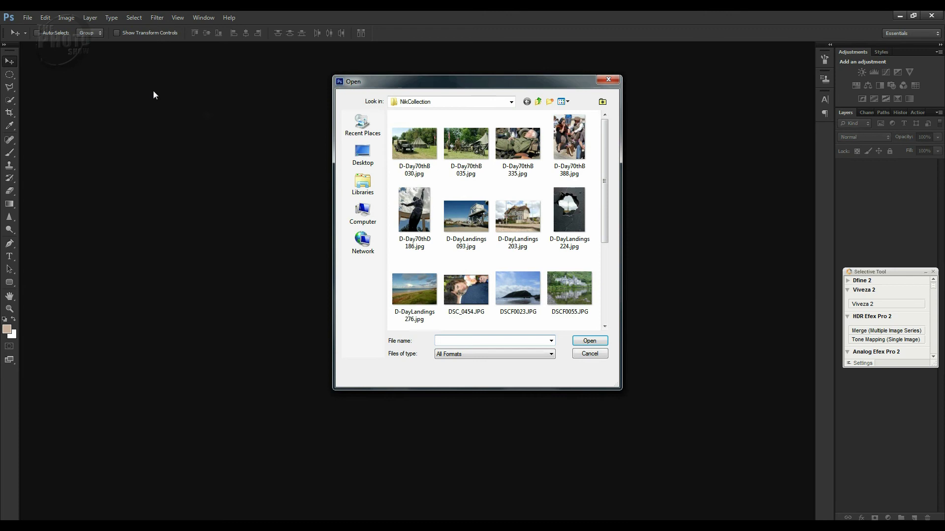
pyautogui.moveTo(605, 161); pyautogui.dragTo(607, 252)
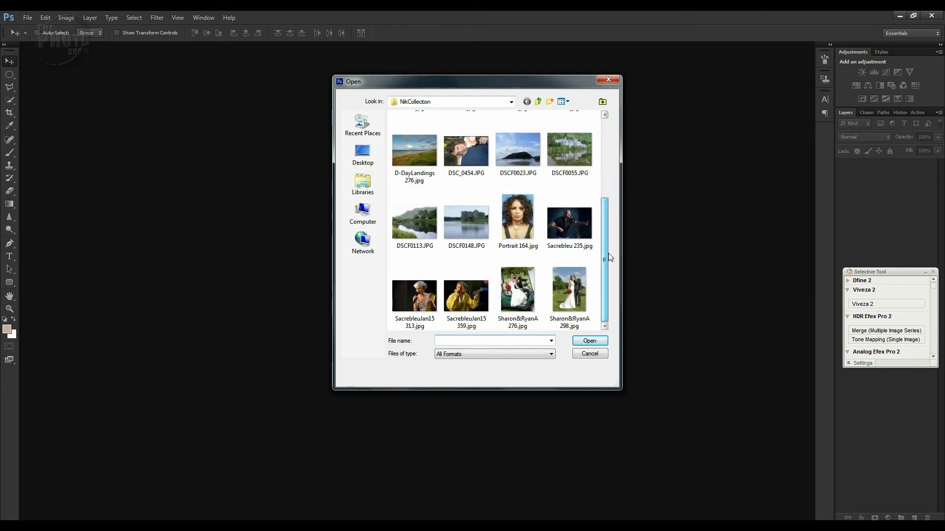
pyautogui.click(507, 279)
pyautogui.click(589, 341)
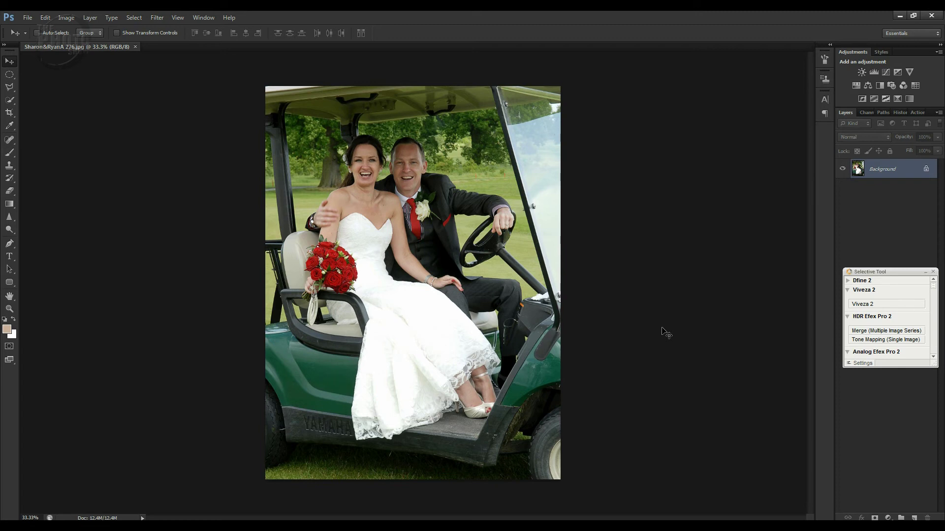
# - Open the wedding photo in Viveza 2 and add a control point sized 25% on the bride's face, checking its selection mask
pyautogui.click(862, 305)
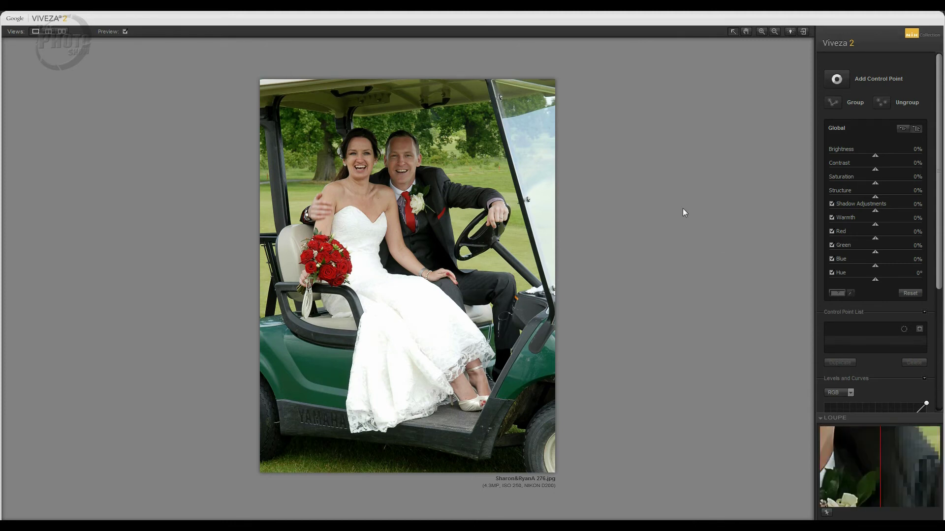
pyautogui.click(837, 81)
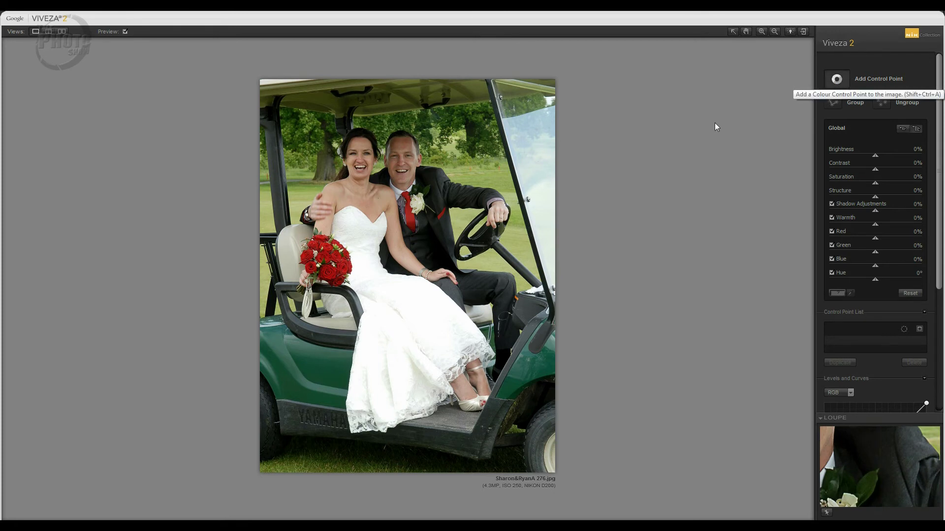
pyautogui.click(360, 158)
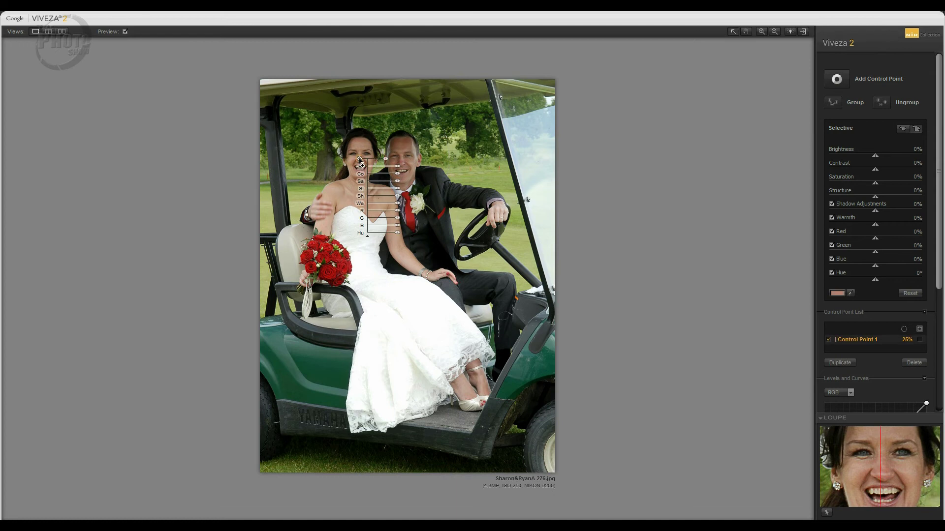
pyautogui.moveTo(385, 158); pyautogui.dragTo(382, 162)
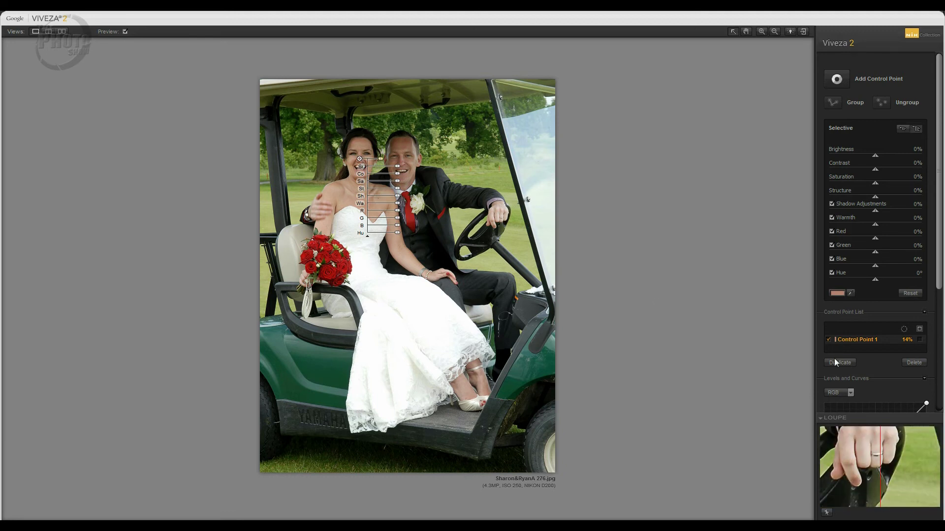
pyautogui.click(920, 340)
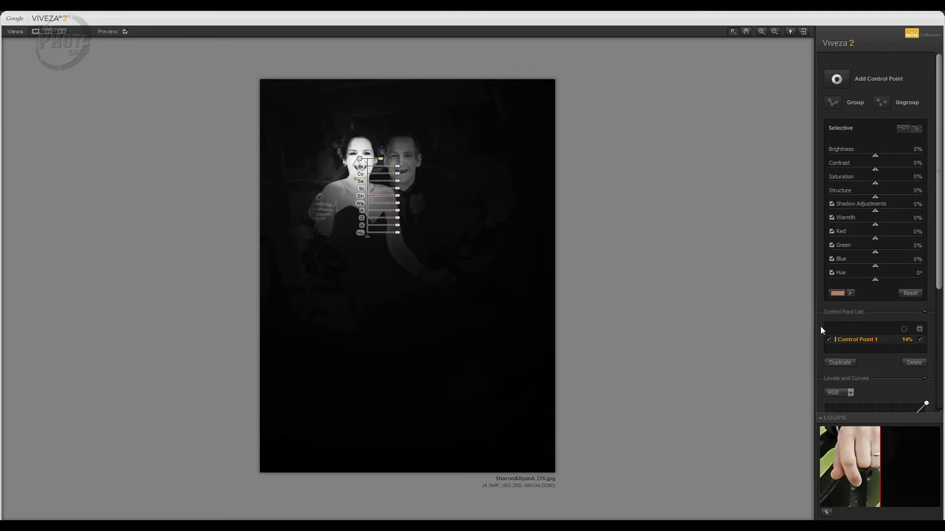
pyautogui.moveTo(382, 162); pyautogui.dragTo(388, 163)
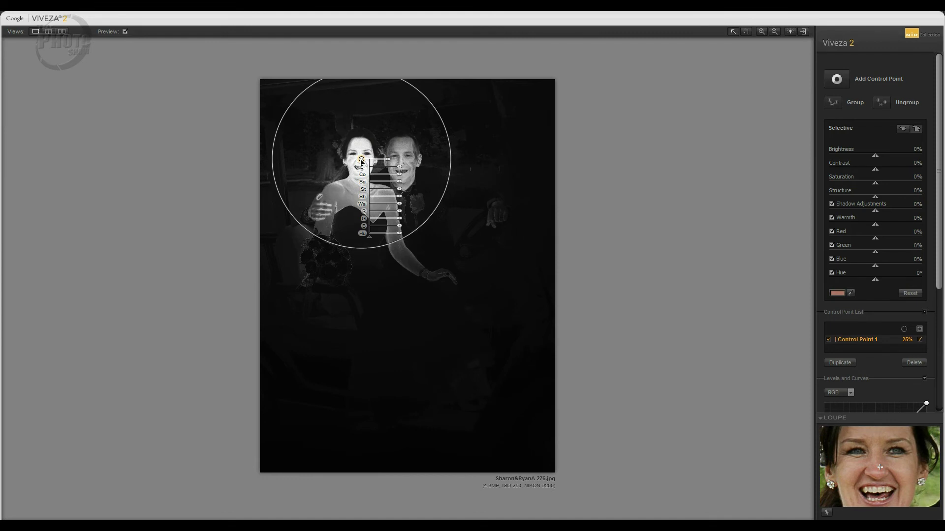
pyautogui.moveTo(362, 162); pyautogui.dragTo(362, 163)
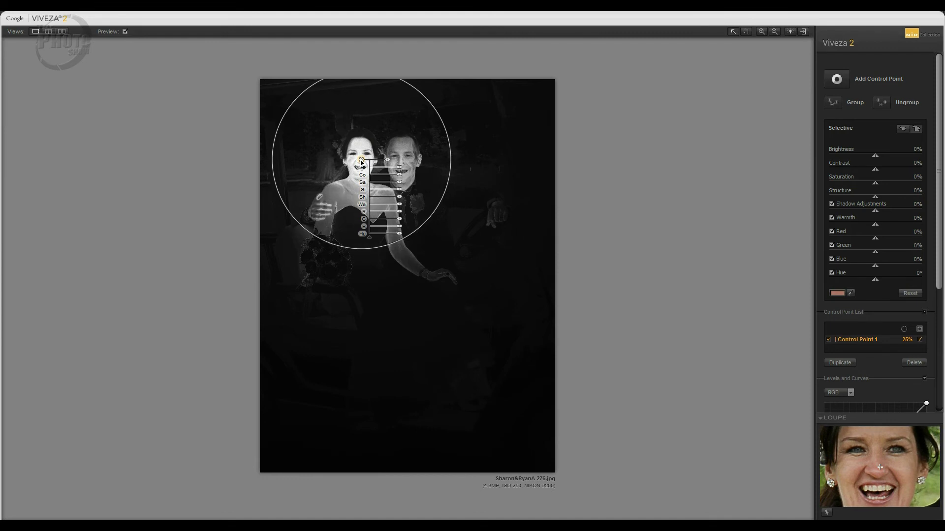
pyautogui.click(920, 339)
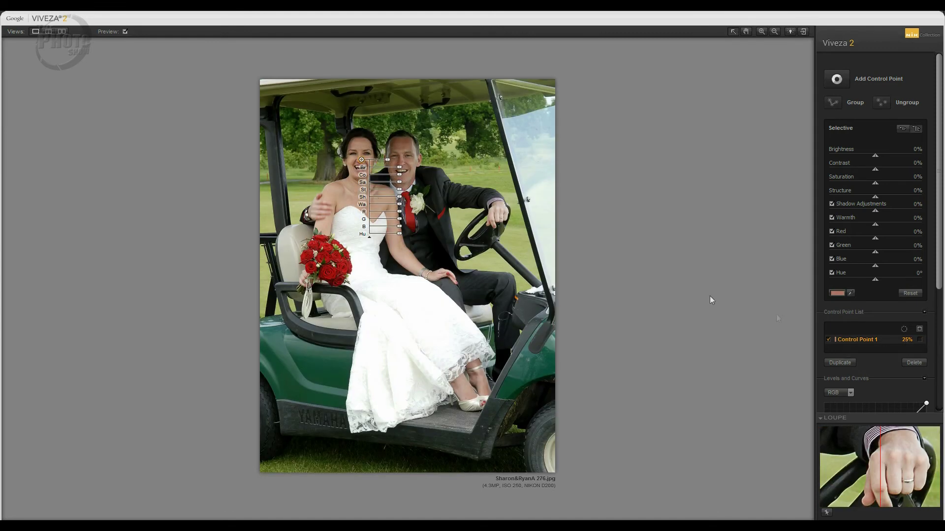
pyautogui.click(919, 339)
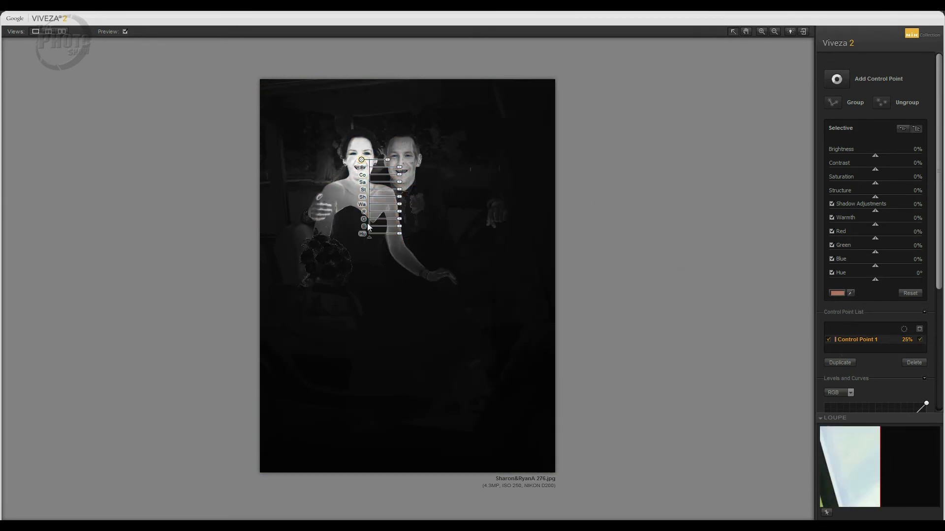
pyautogui.click(919, 340)
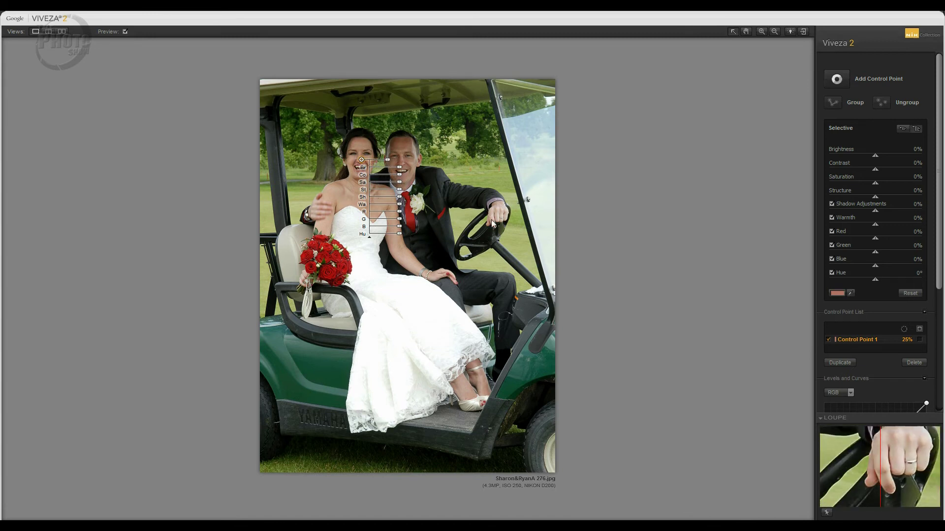
# - Set the bride's face point to brightness 18%, saturation -15% and structure -13%
pyautogui.click(401, 172)
pyautogui.moveTo(401, 171); pyautogui.dragTo(405, 171)
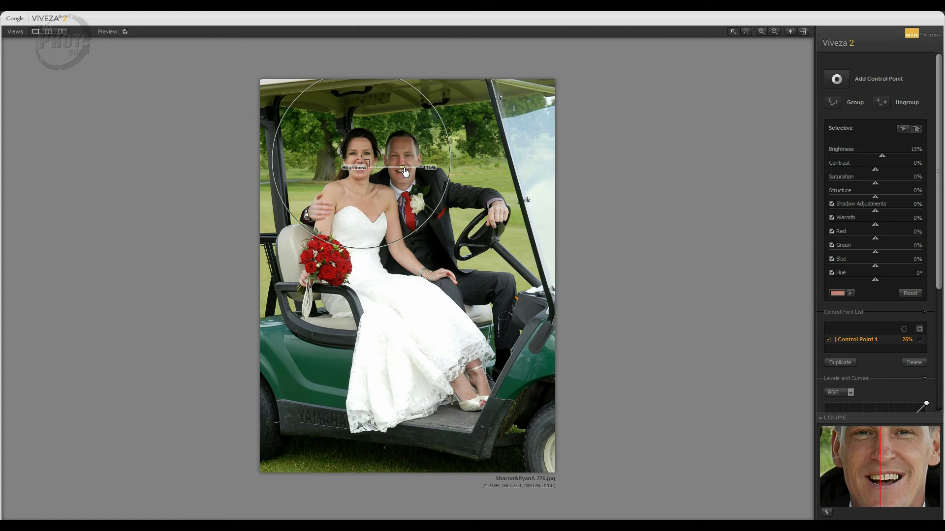
pyautogui.moveTo(405, 171); pyautogui.dragTo(406, 171)
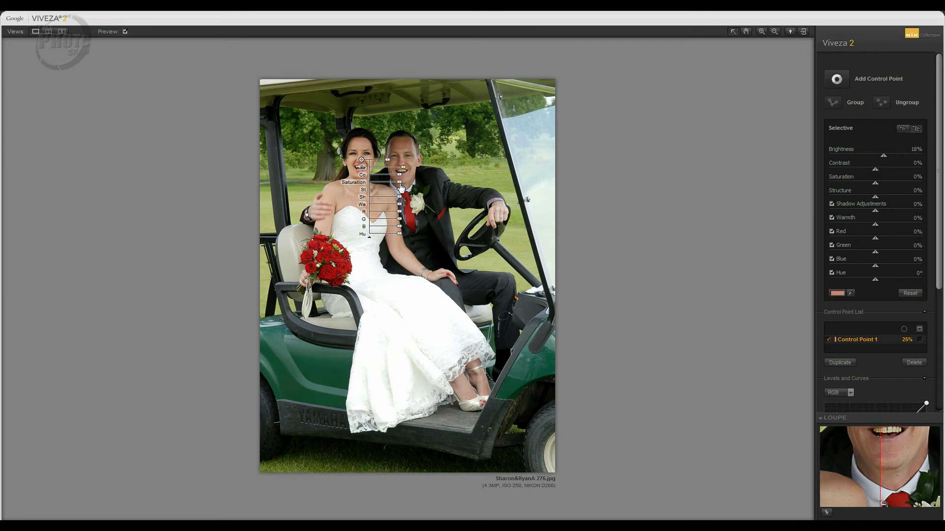
pyautogui.moveTo(400, 186); pyautogui.dragTo(397, 192)
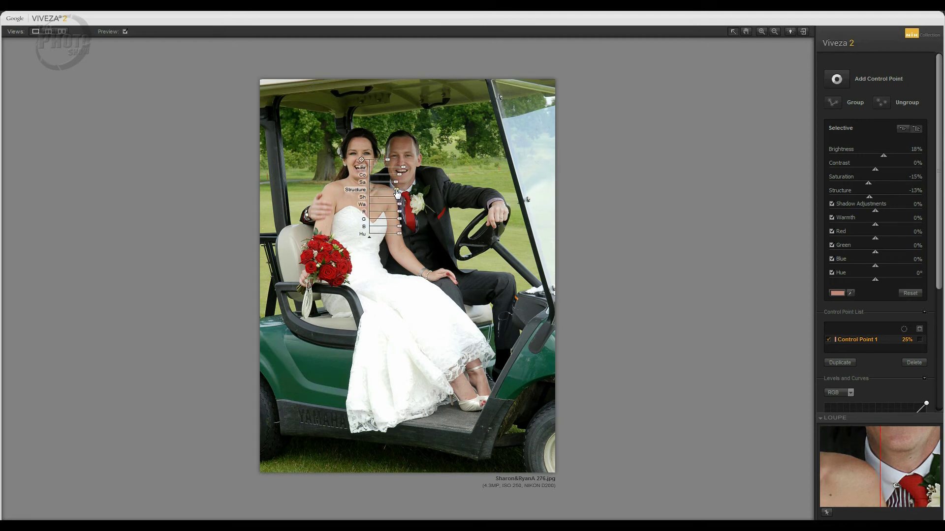
# - Deselect the control point and compare the wedding photo with and without the bride's face adjustments
pyautogui.click(650, 207)
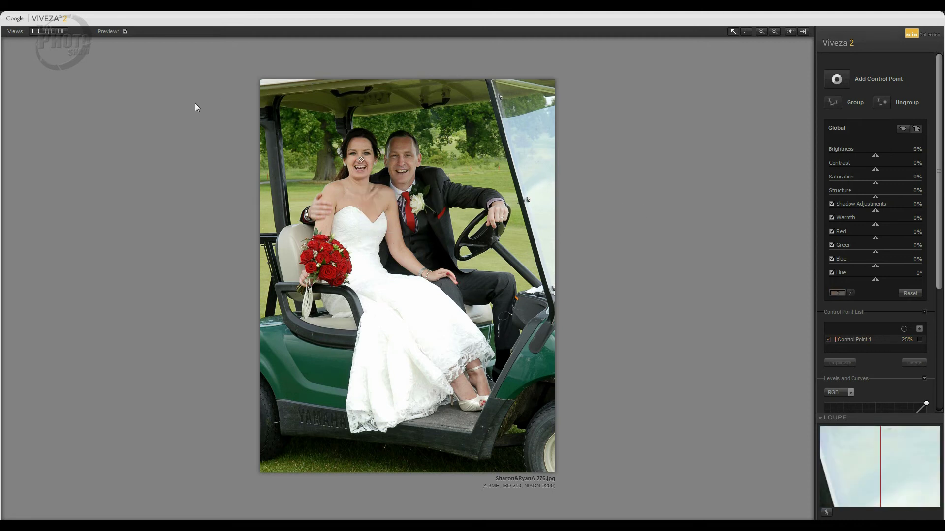
pyautogui.click(125, 32)
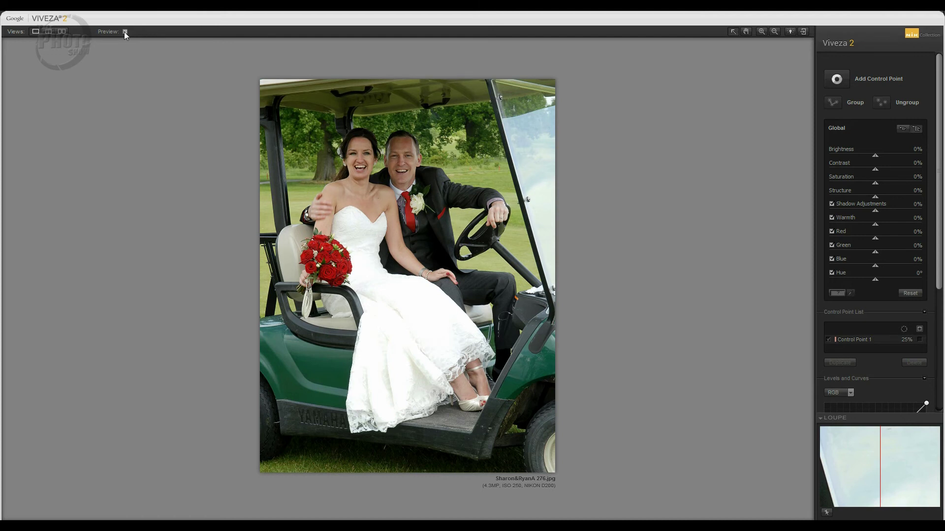
pyautogui.click(125, 31)
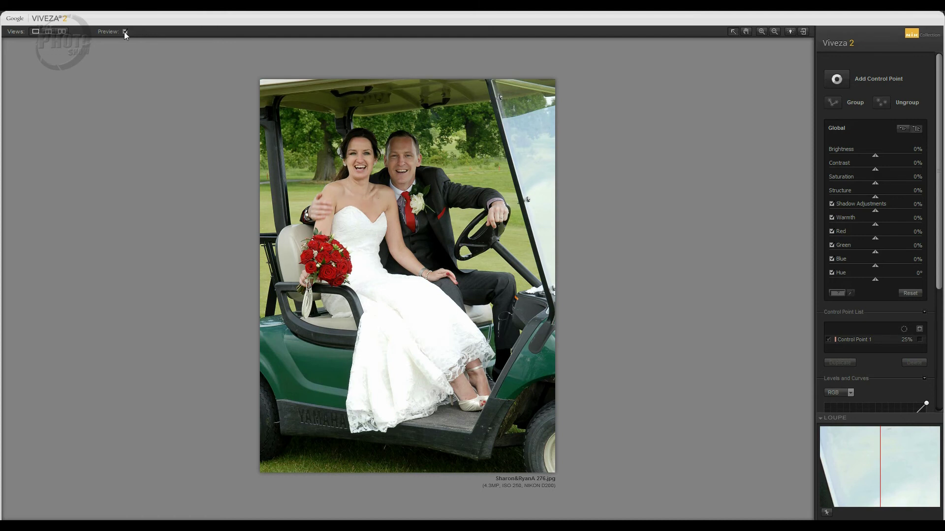
pyautogui.click(125, 32)
pyautogui.click(125, 32)
pyautogui.click(125, 32)
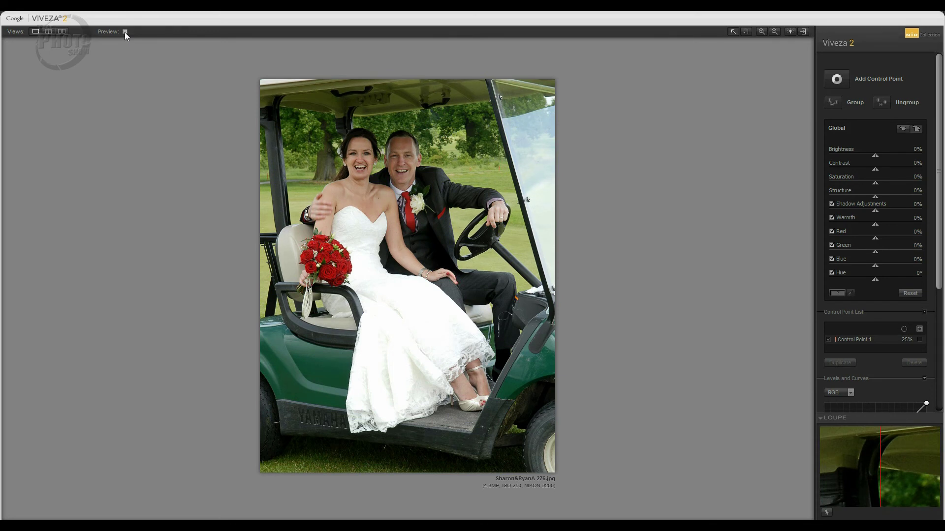
pyautogui.click(125, 31)
# - Add a control point on the groom's face and set its size to 17%, checking its selection mask
pyautogui.click(838, 81)
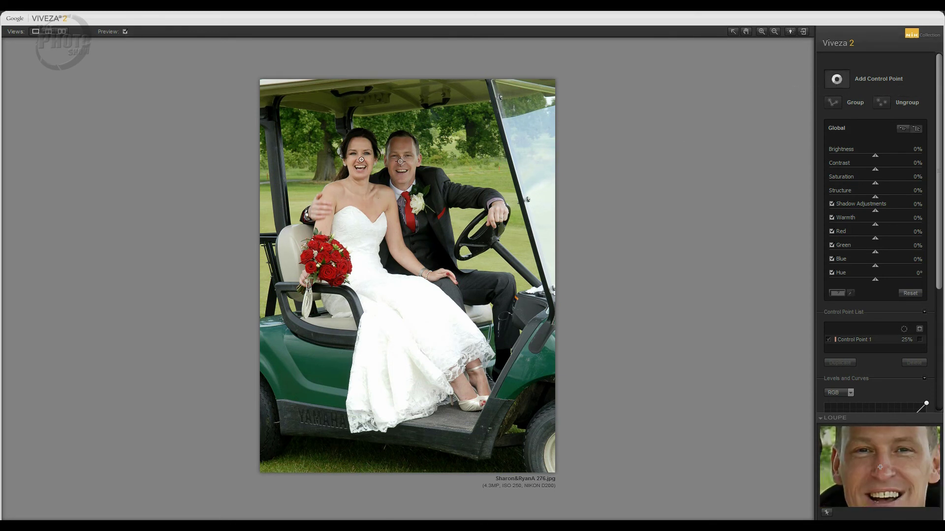
pyautogui.click(401, 162)
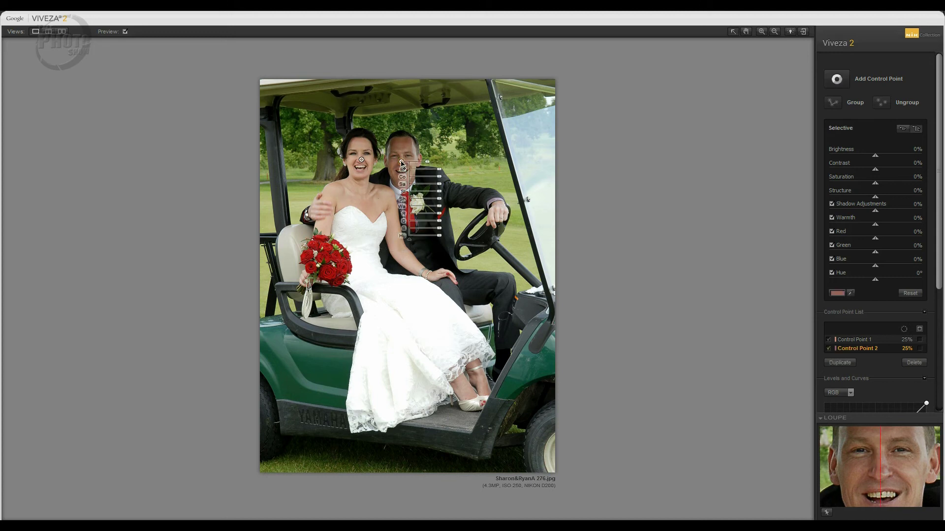
pyautogui.click(919, 348)
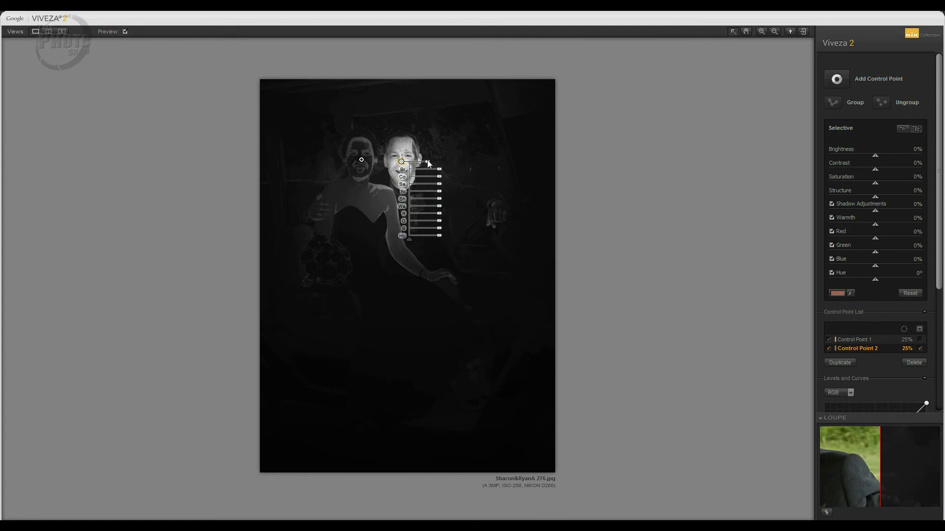
pyautogui.moveTo(428, 163)
pyautogui.moveTo(428, 164); pyautogui.dragTo(426, 165)
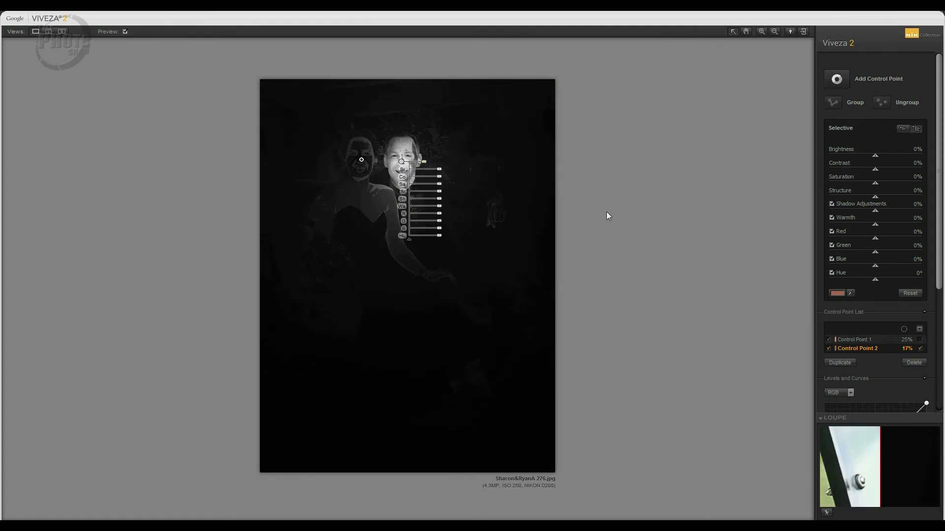
pyautogui.click(919, 349)
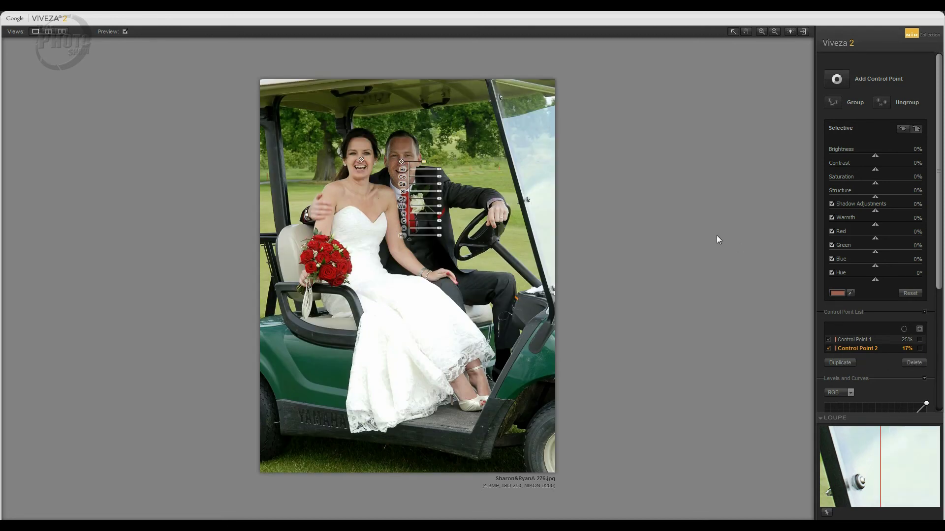
# - Set the groom's face point to brightness 29%, saturation -10% and structure 15%
pyautogui.moveTo(439, 169); pyautogui.dragTo(437, 187)
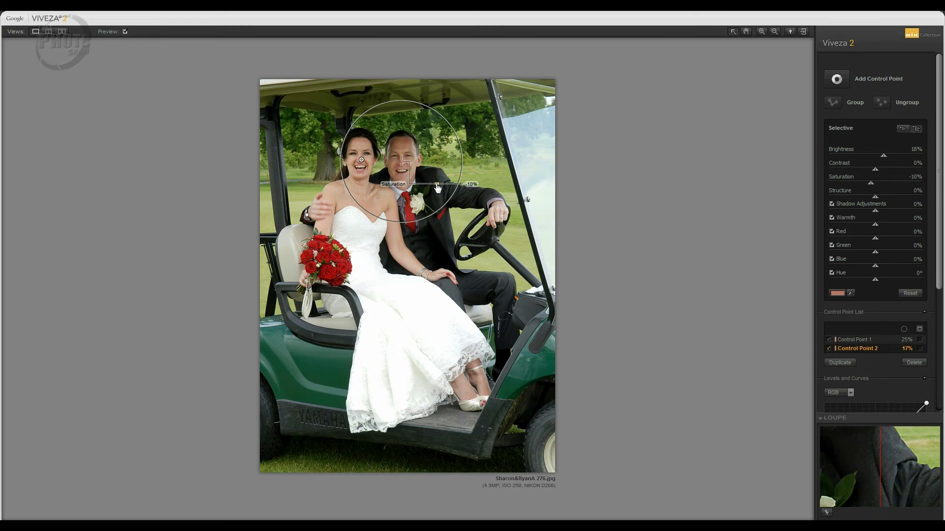
pyautogui.moveTo(437, 187)
pyautogui.mouseDown()
pyautogui.moveTo(443, 195)
pyautogui.moveTo(425, 167)
pyautogui.moveTo(446, 172)
pyautogui.mouseUp()
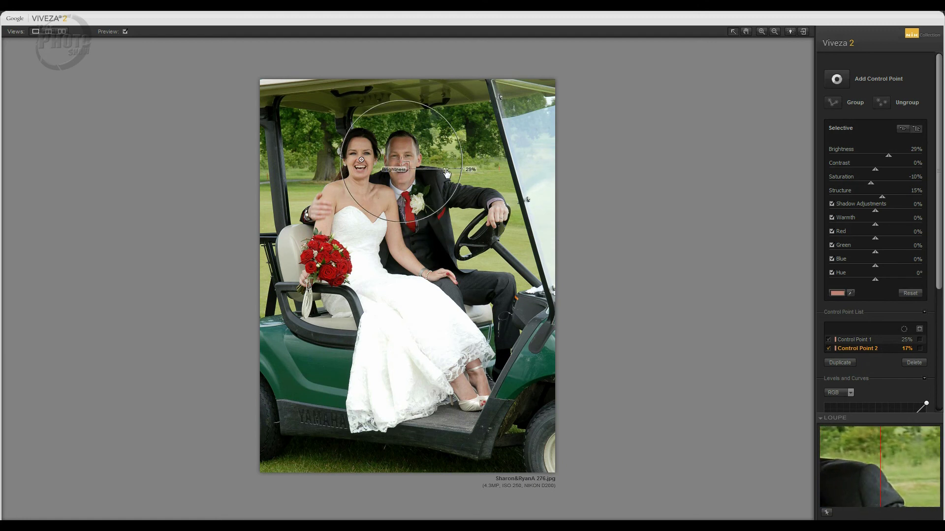
# - Deselect the groom's control point and compare the photo with and without both face adjustments
pyautogui.click(661, 202)
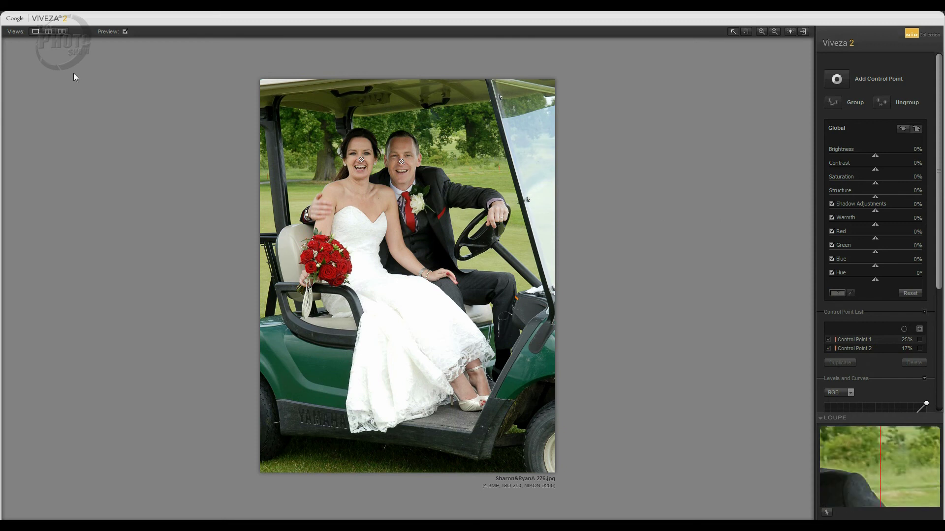
pyautogui.click(124, 31)
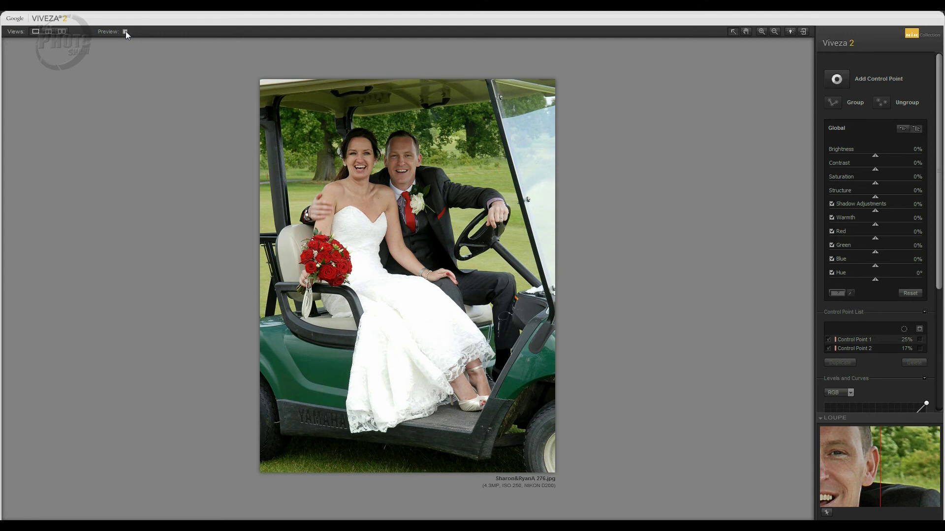
pyautogui.click(125, 31)
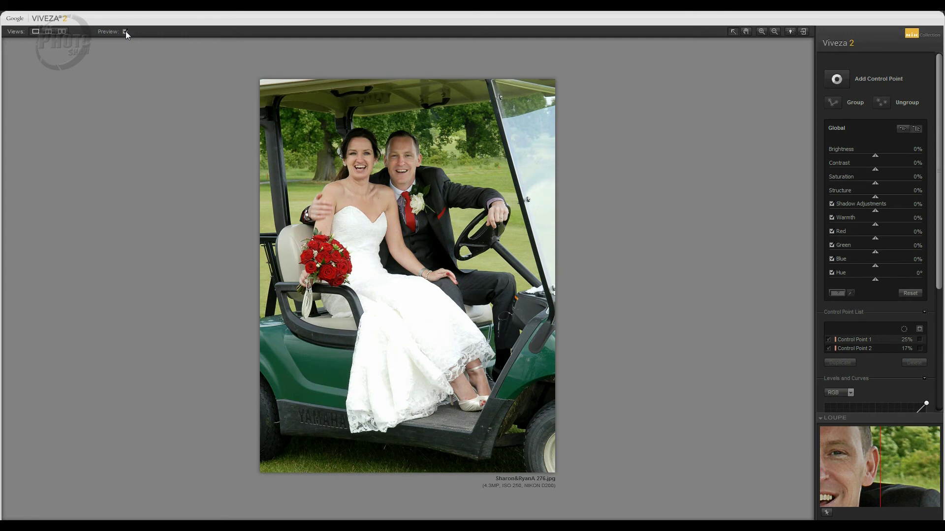
pyautogui.click(125, 32)
pyautogui.click(125, 31)
pyautogui.click(125, 32)
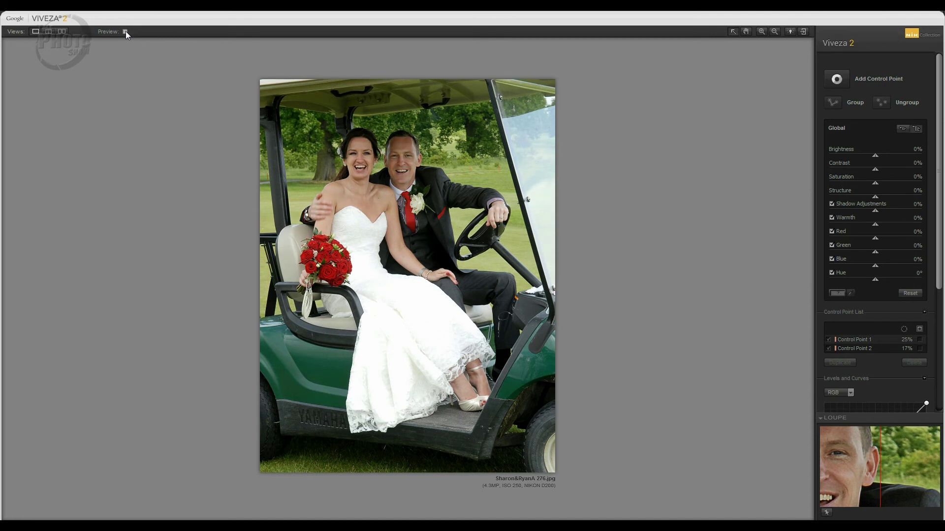
pyautogui.click(125, 32)
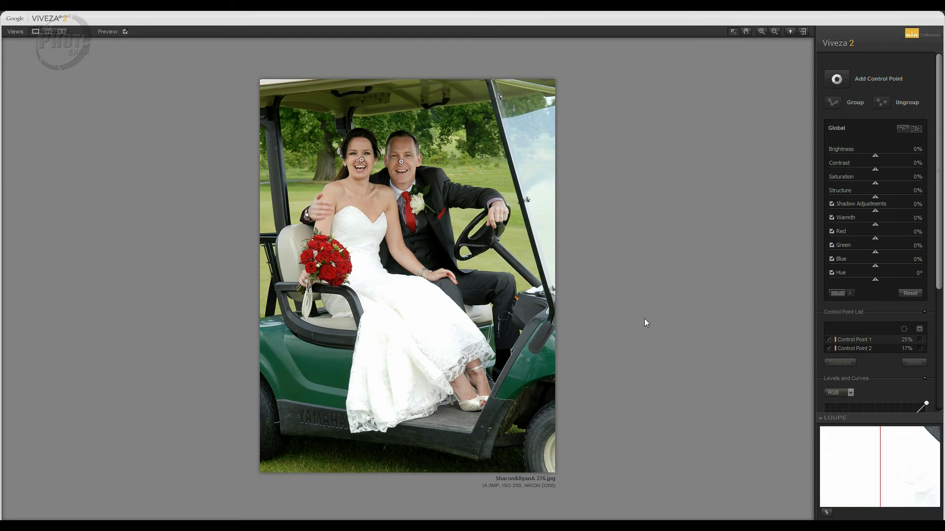
# - Add a control point on the skirt of the wedding dress, set its size to 38% and check its selection mask
pyautogui.click(838, 80)
pyautogui.click(382, 290)
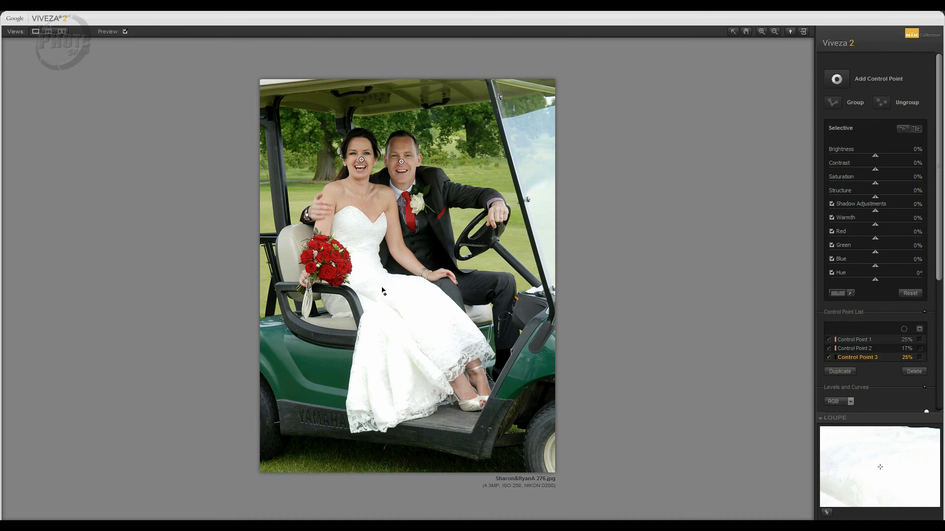
pyautogui.moveTo(410, 290); pyautogui.dragTo(388, 310)
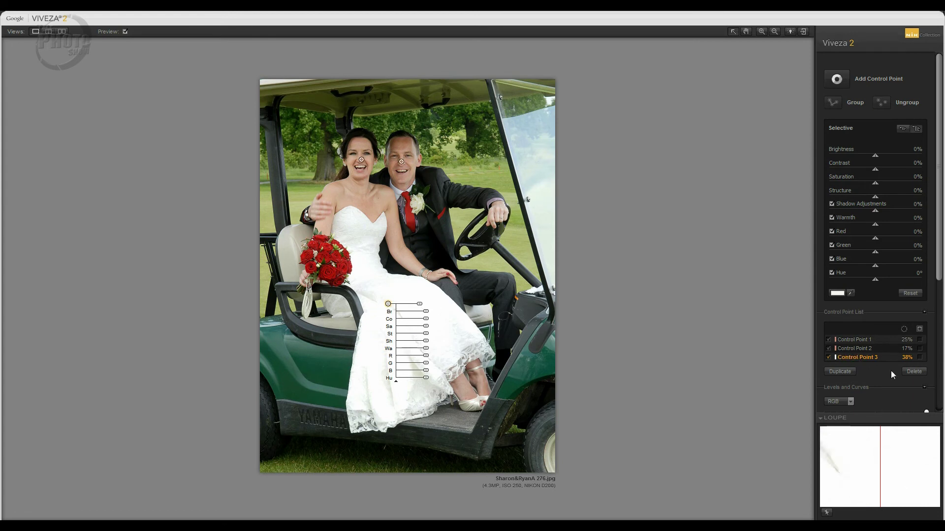
pyautogui.click(920, 358)
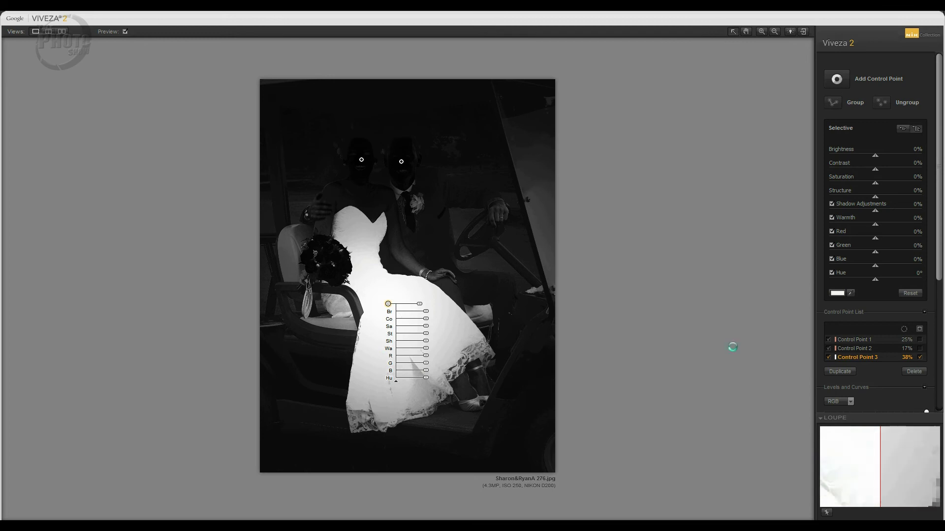
pyautogui.click(919, 358)
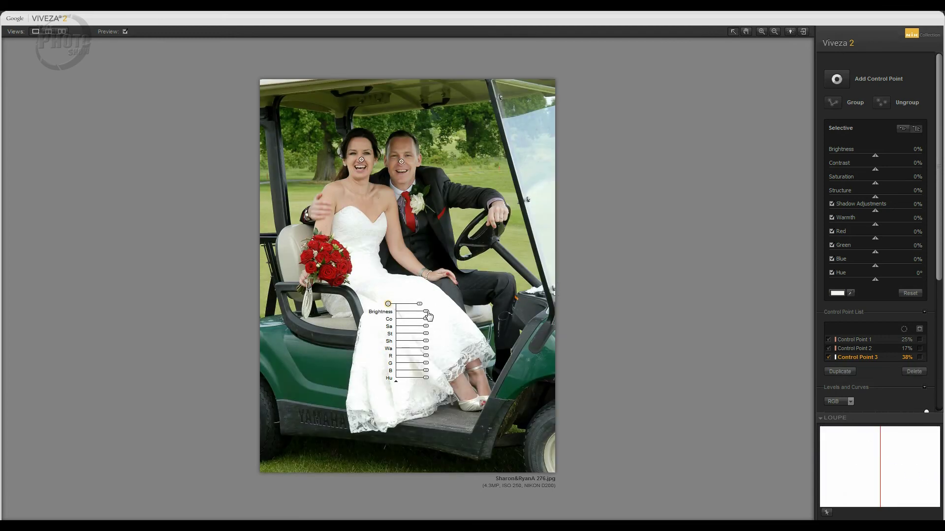
# - Set the dress point to brightness -4%, contrast 9% and structure 100%, and compare its effect switched off and on
pyautogui.moveTo(427, 313); pyautogui.dragTo(419, 315)
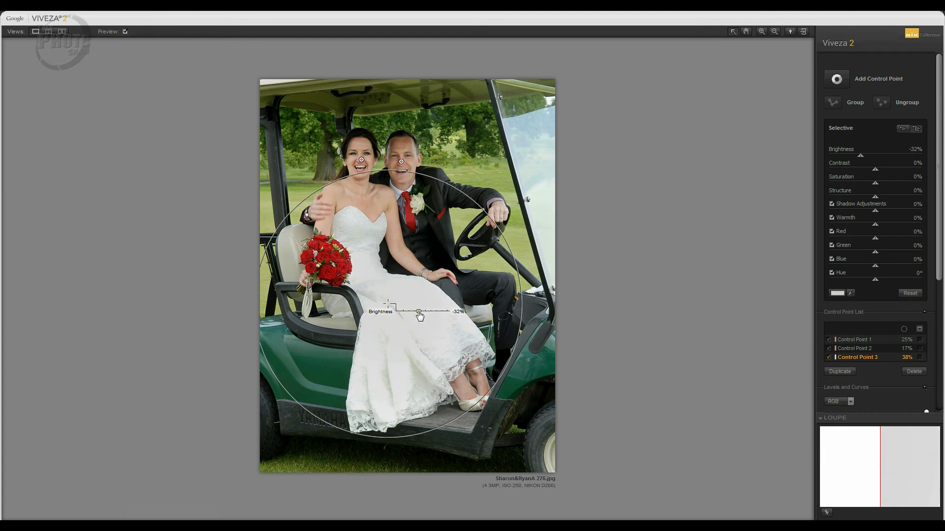
pyautogui.moveTo(419, 315); pyautogui.dragTo(595, 335)
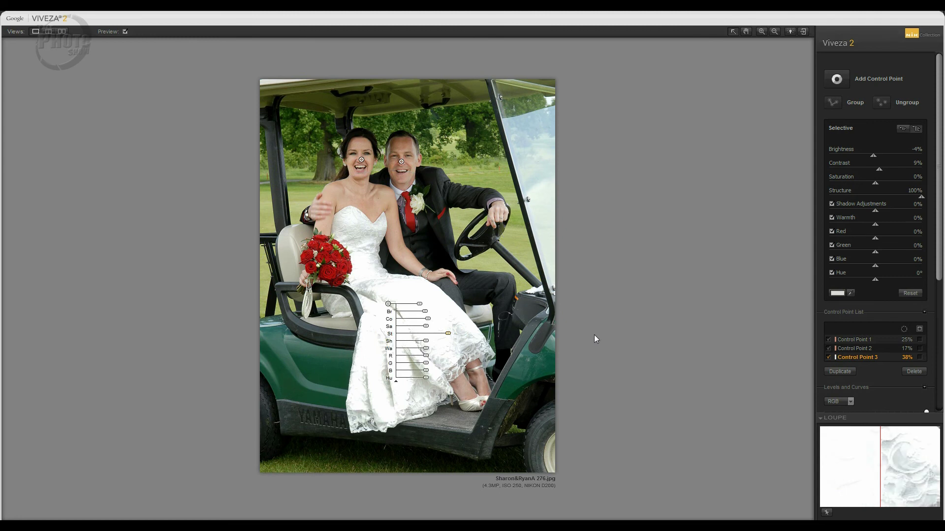
pyautogui.click(829, 358)
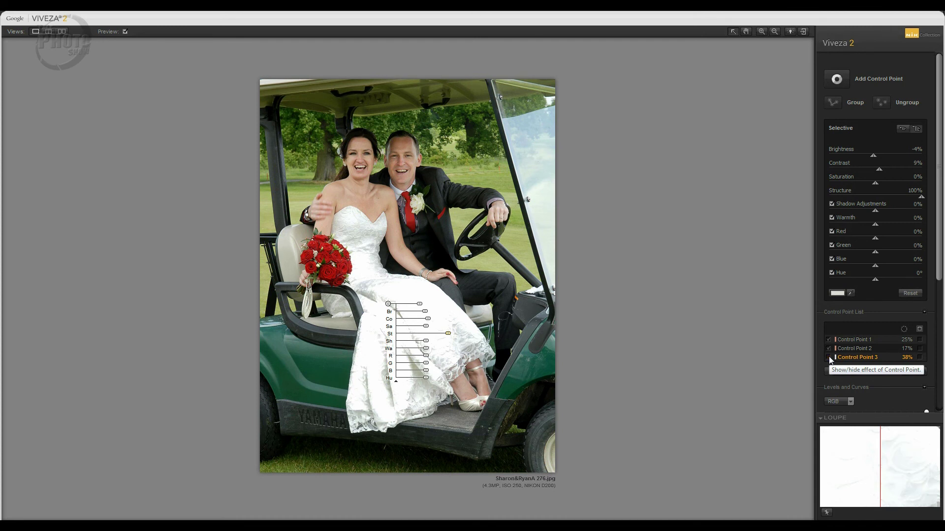
pyautogui.click(829, 358)
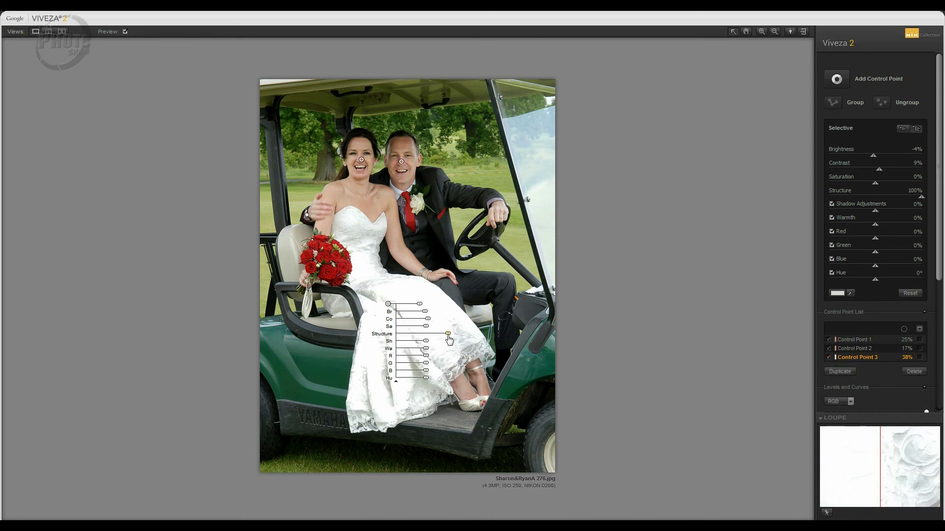
# - Reduce the dress point's structure to slightly below 47%
pyautogui.moveTo(448, 334); pyautogui.dragTo(448, 335)
pyautogui.moveTo(444, 338); pyautogui.dragTo(437, 337)
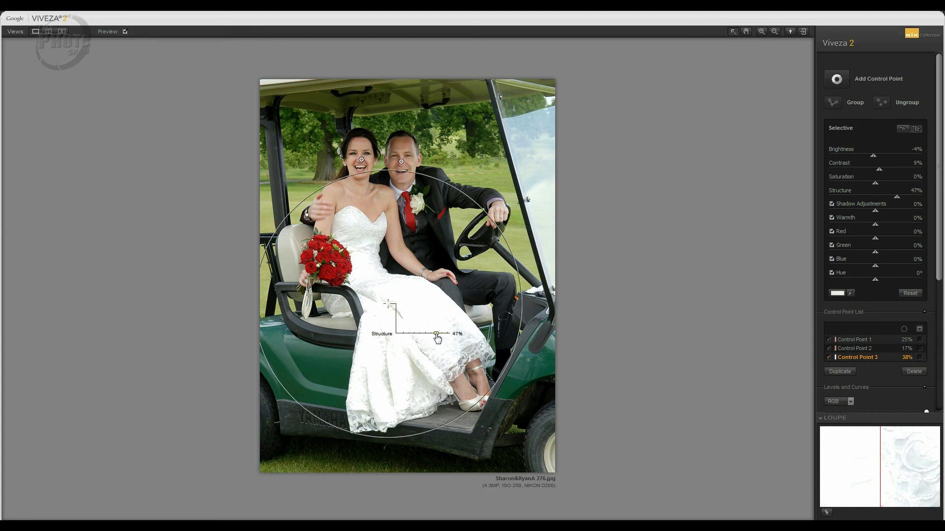
pyautogui.moveTo(437, 338); pyautogui.dragTo(435, 337)
# - Deselect the dress point and compare the photo with and without the face and dress adjustments
pyautogui.click(674, 350)
pyautogui.click(125, 32)
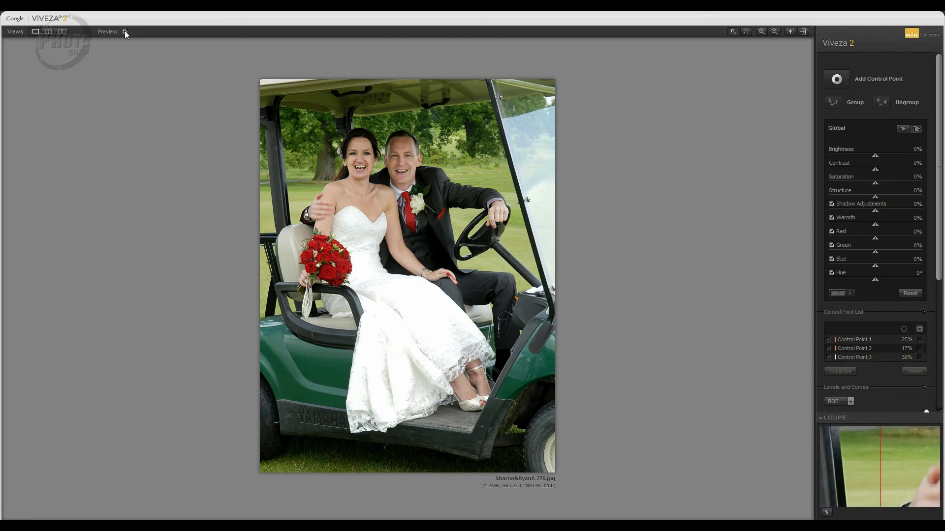
pyautogui.click(125, 32)
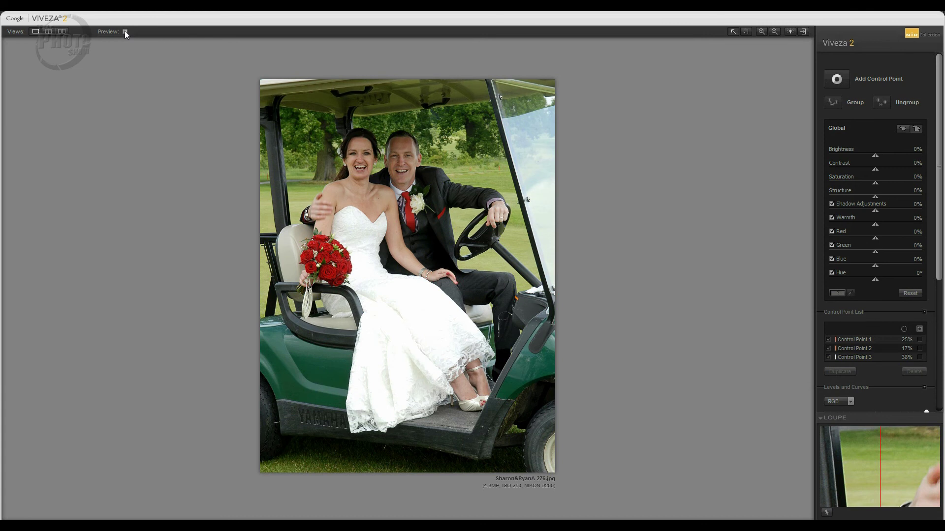
pyautogui.click(125, 32)
pyautogui.click(125, 31)
pyautogui.click(125, 31)
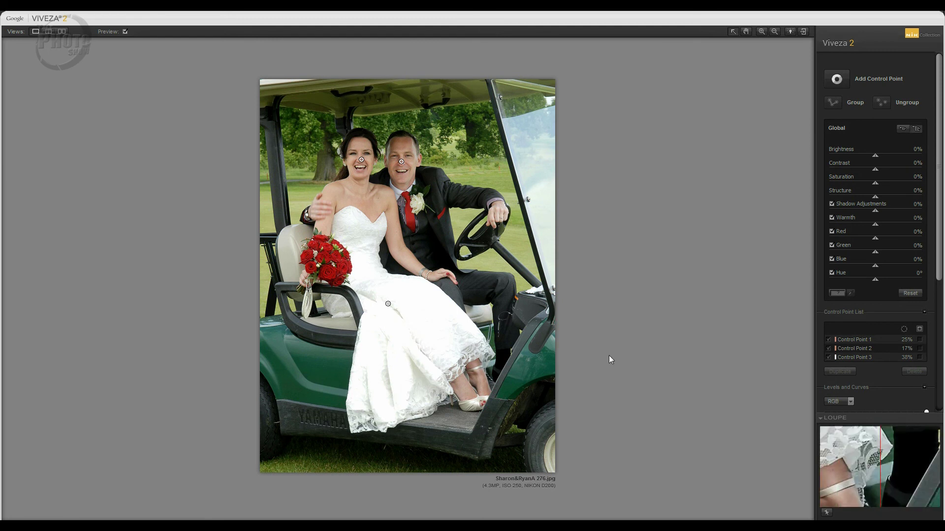
# - Add a control point on the grass above the groom's outstretched arm and set its size to 41%, checking its selection mask
pyautogui.click(836, 78)
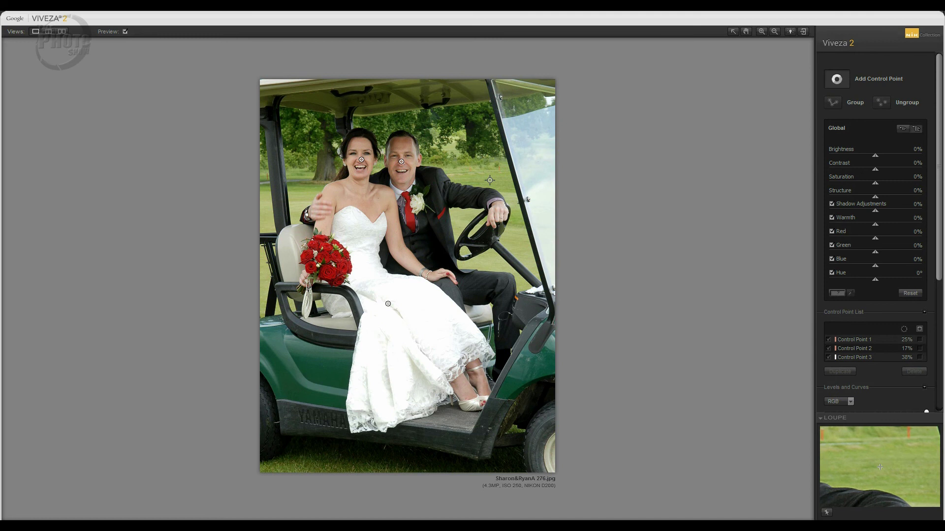
pyautogui.click(490, 180)
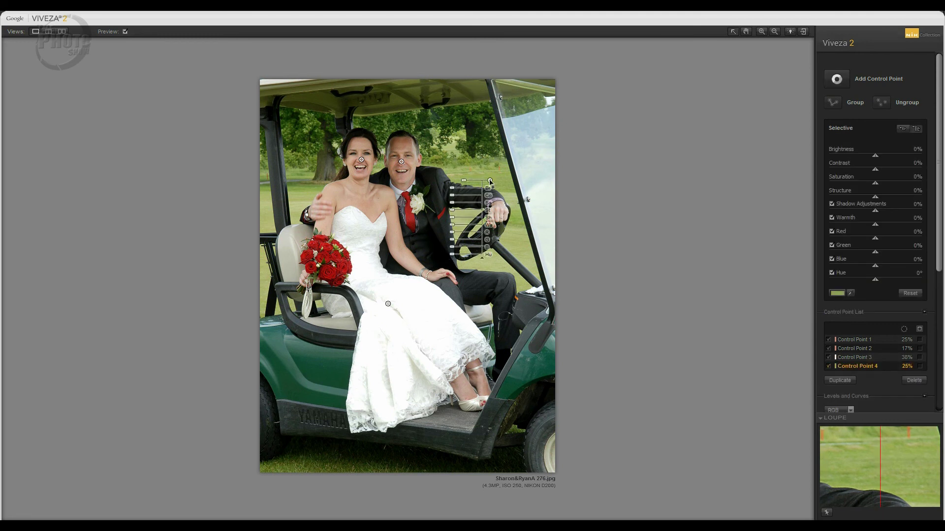
pyautogui.click(920, 366)
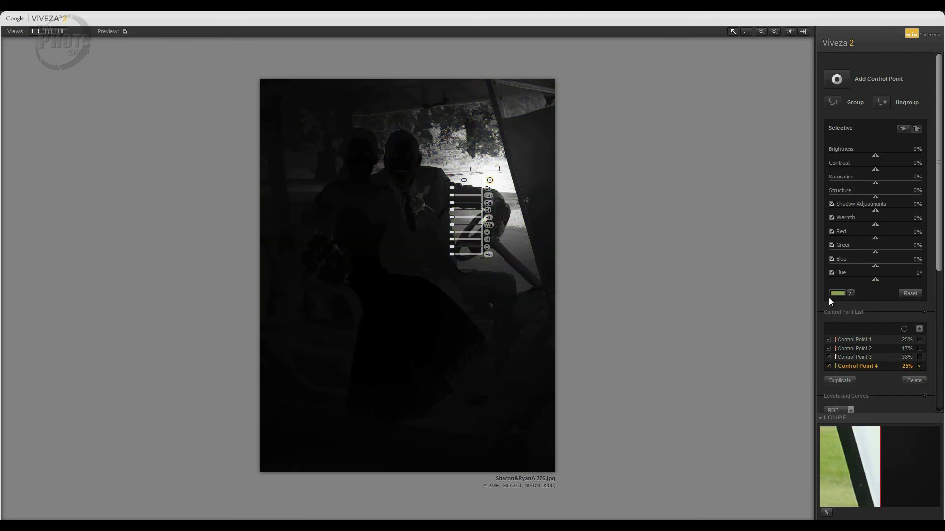
pyautogui.moveTo(464, 182)
pyautogui.moveTo(464, 182); pyautogui.dragTo(459, 184)
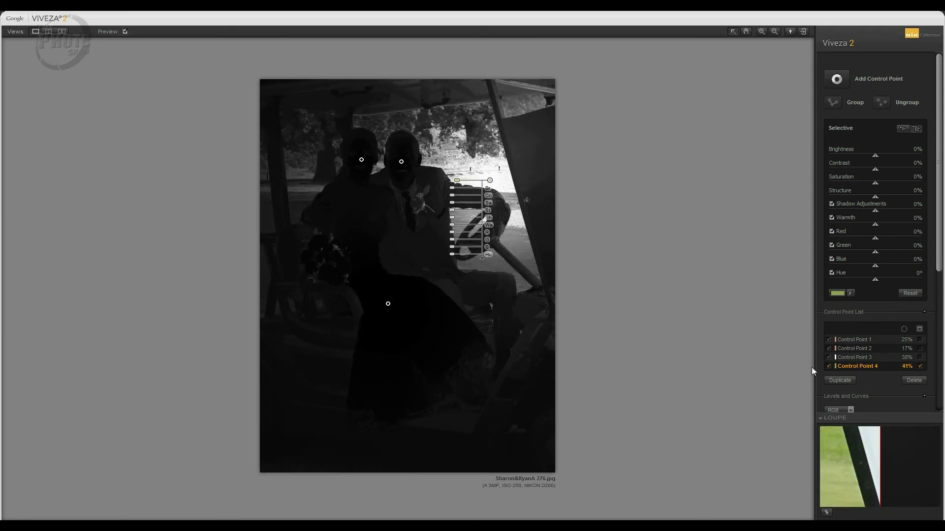
pyautogui.click(919, 365)
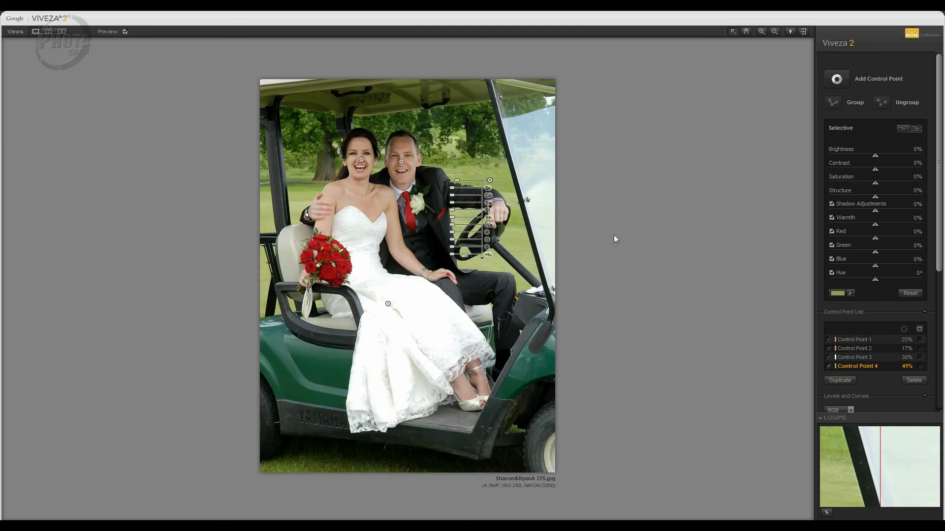
# - Set the grass point to brightness -17%, saturation -17% and structure 18%
pyautogui.moveTo(453, 189); pyautogui.dragTo(458, 191)
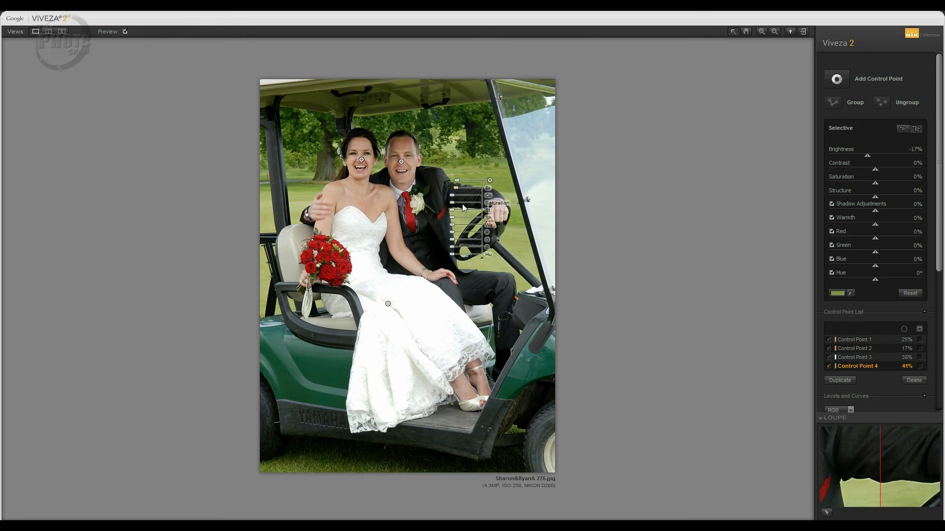
pyautogui.moveTo(452, 203); pyautogui.dragTo(456, 203)
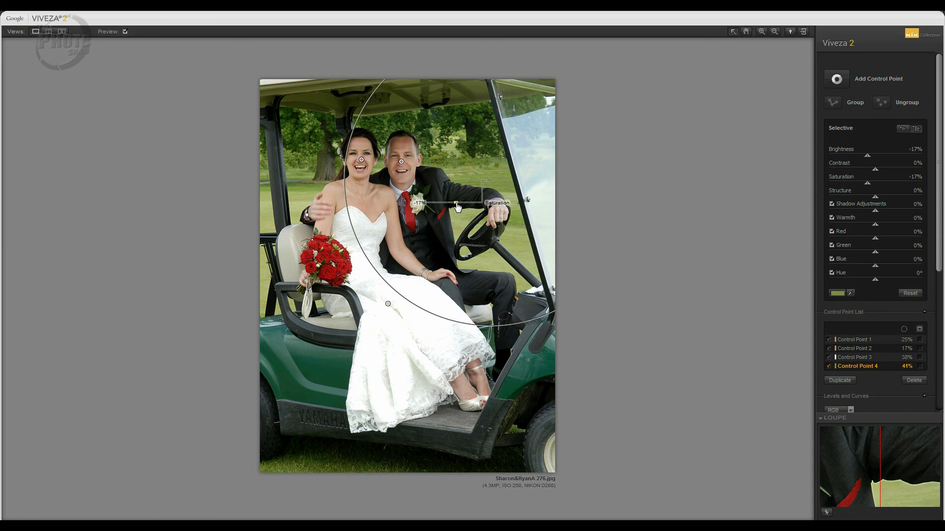
pyautogui.moveTo(453, 211); pyautogui.dragTo(447, 211)
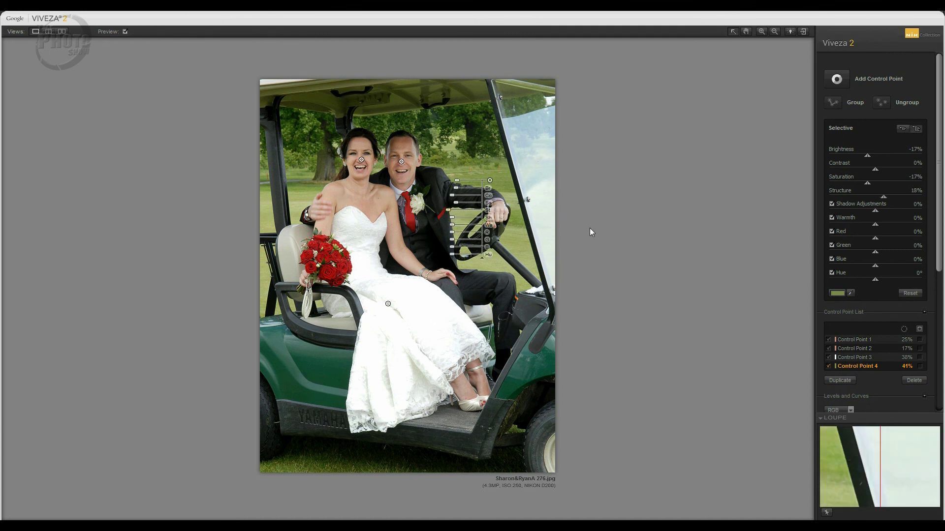
# - Deselect the grass point and compare the photo with and without the background adjustments
pyautogui.click(648, 228)
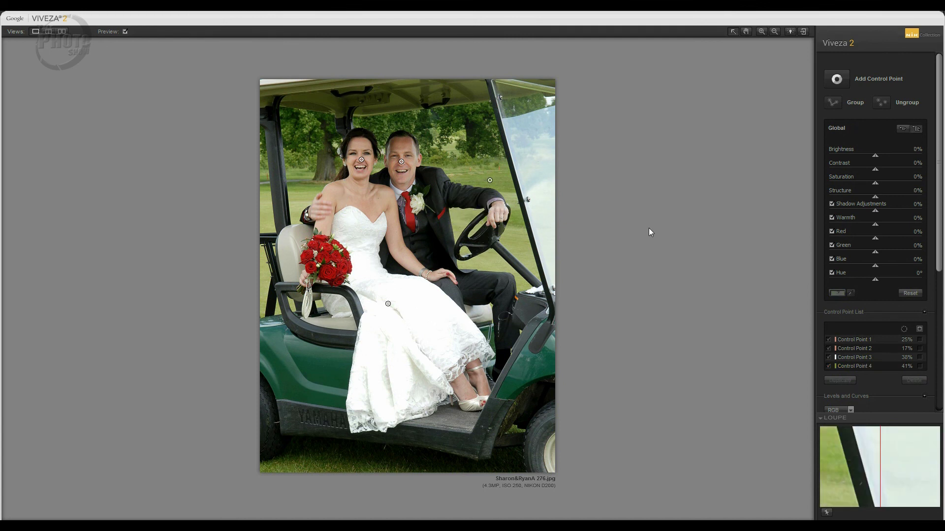
pyautogui.click(125, 32)
pyautogui.click(125, 31)
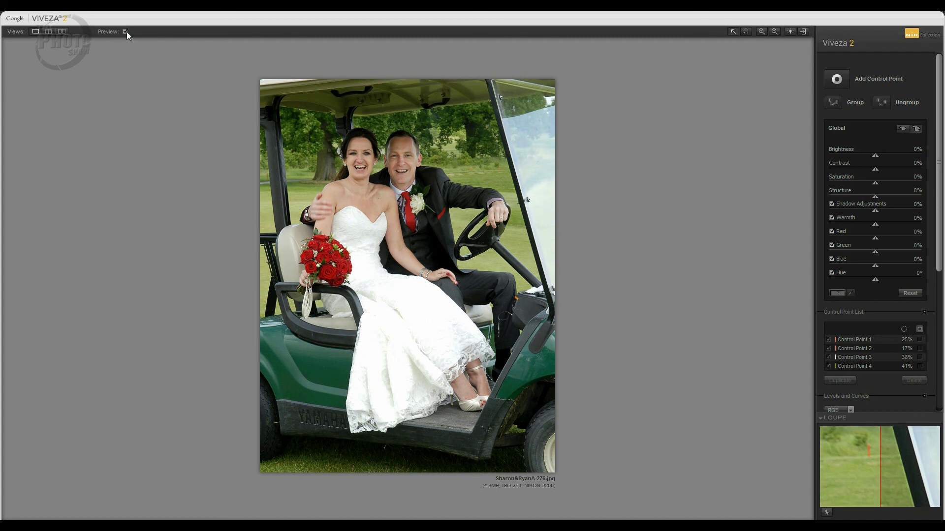
pyautogui.click(125, 31)
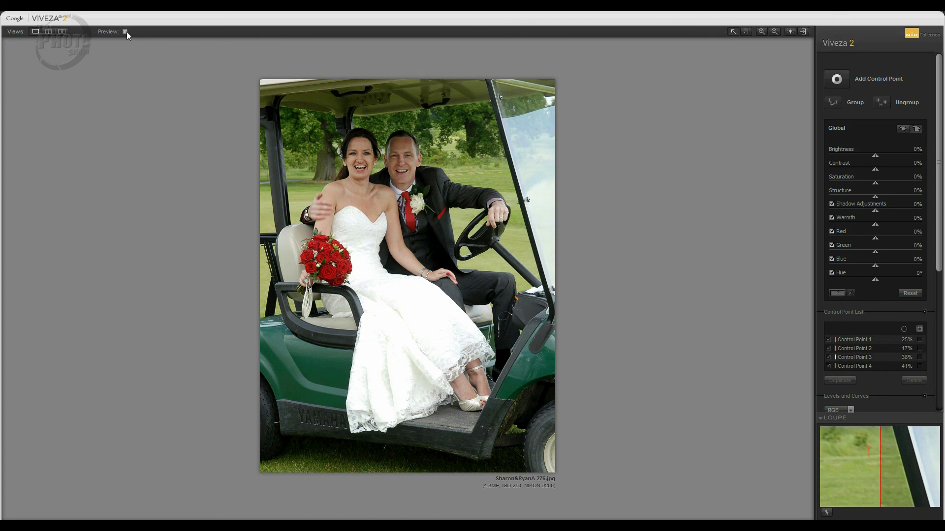
pyautogui.click(125, 32)
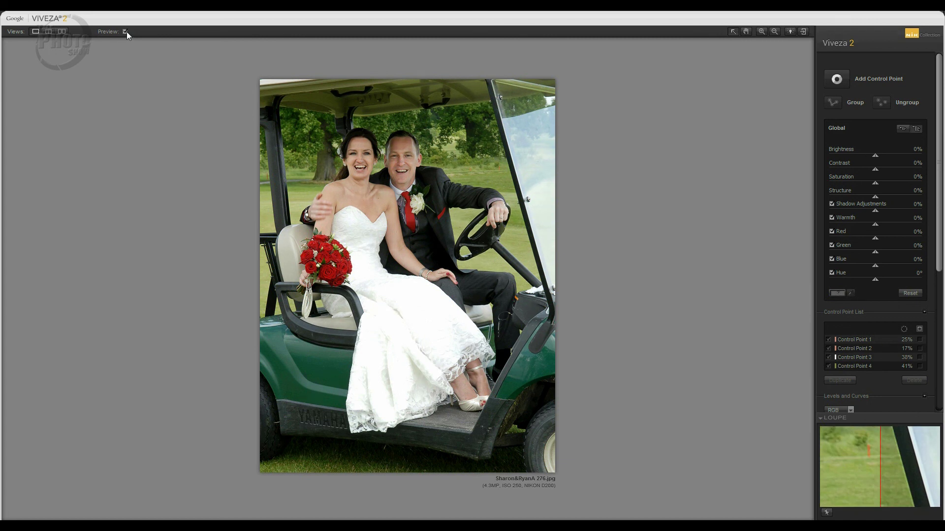
# - Duplicate the grass control point twice, placing one copy on the grass beside the bride and one on the grass beyond the steering column
pyautogui.click(490, 181)
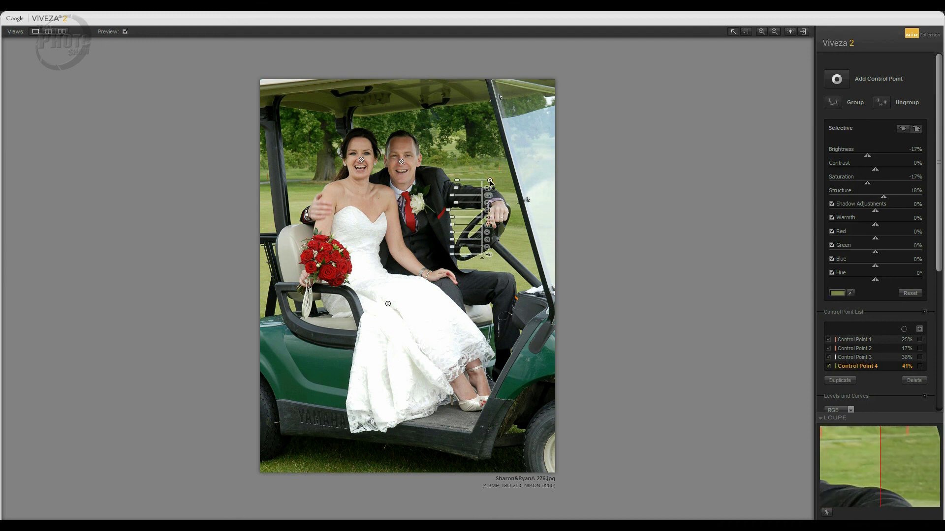
pyautogui.hotkey('ctrl', 'd')
pyautogui.moveTo(490, 181); pyautogui.dragTo(297, 198)
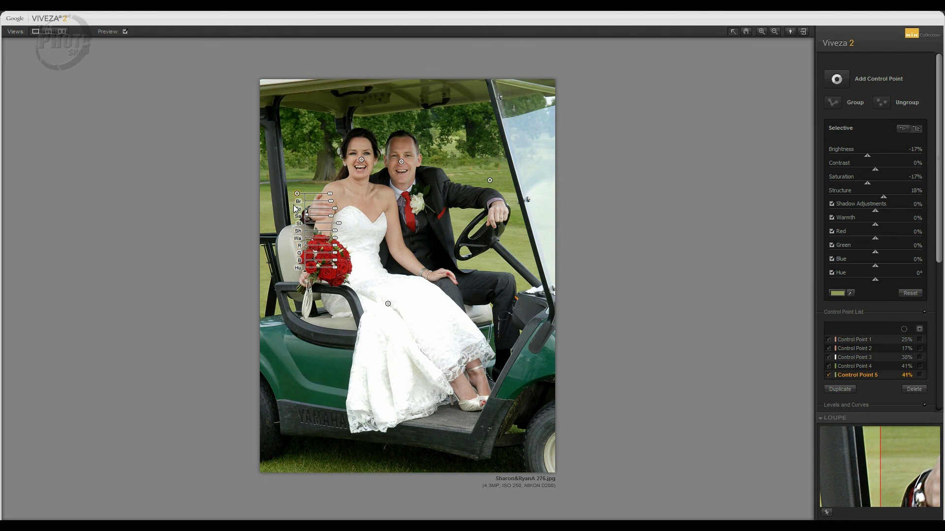
pyautogui.moveTo(491, 182)
pyautogui.moveTo(490, 182); pyautogui.dragTo(520, 252)
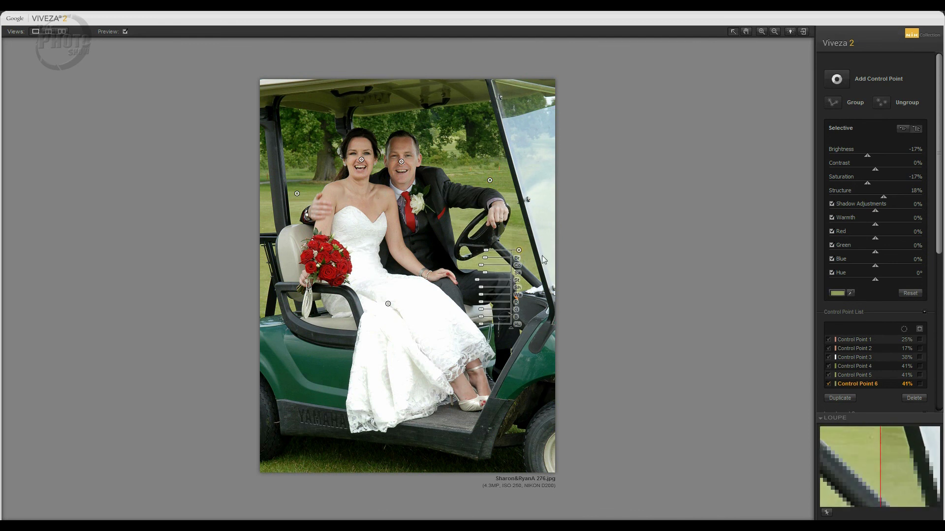
# - Deselect the duplicated grass points and compare the photo with and without all six control points' adjustments
pyautogui.click(672, 258)
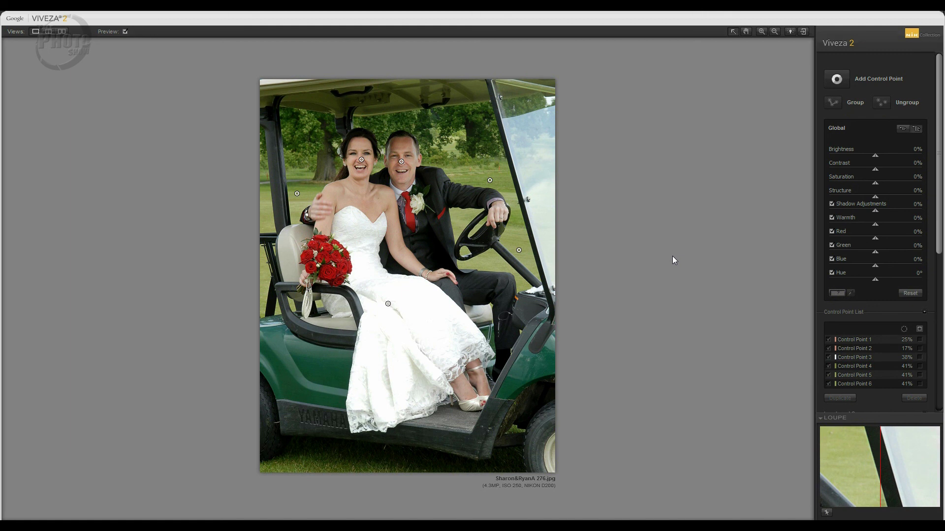
pyautogui.click(124, 31)
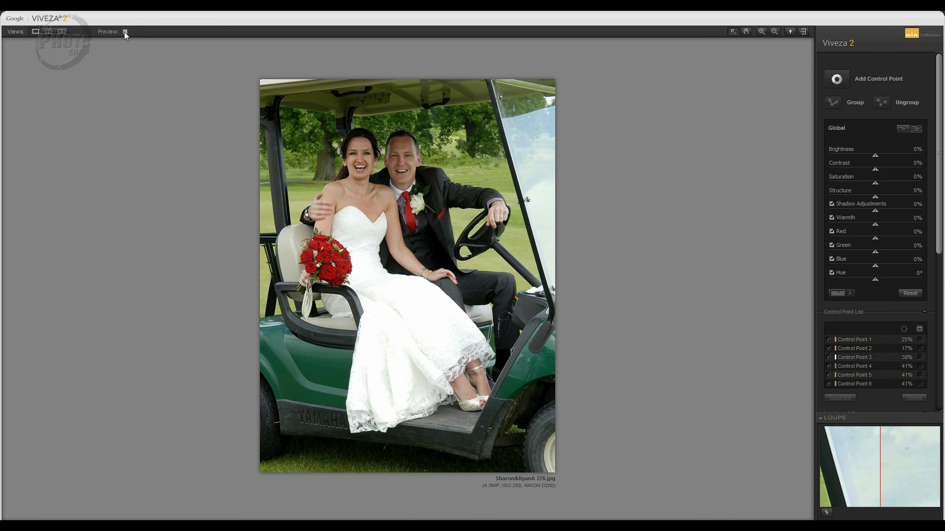
pyautogui.click(124, 32)
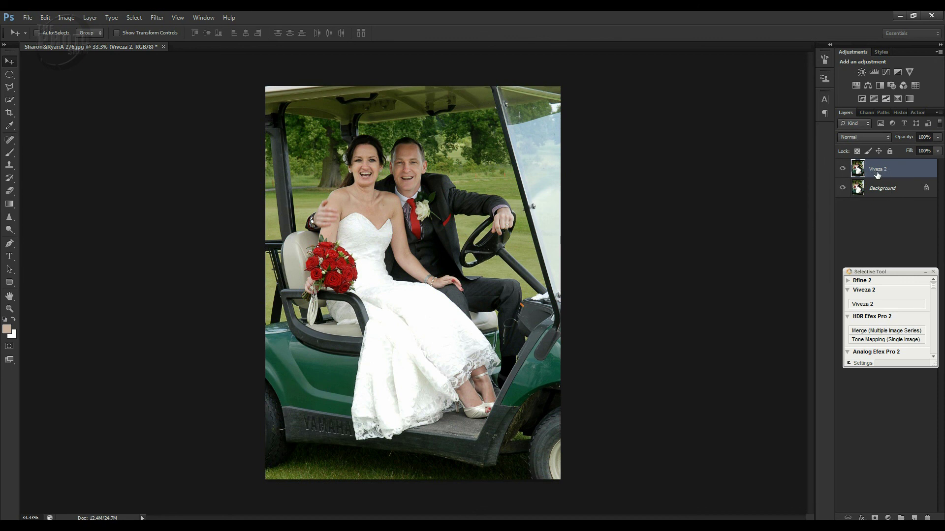
# - In Photoshop, hide and reshow the Viveza 2 layer to compare the original and edited wedding photo
pyautogui.click(843, 171)
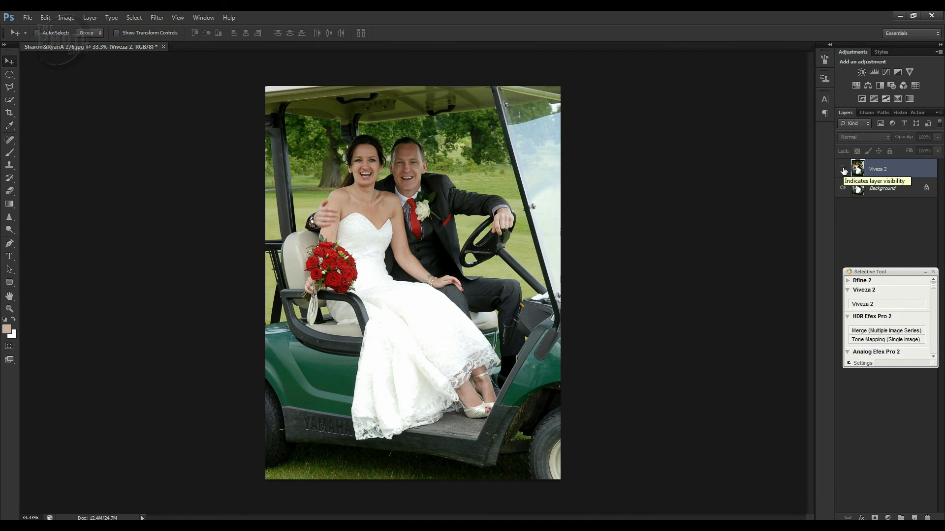
pyautogui.click(843, 170)
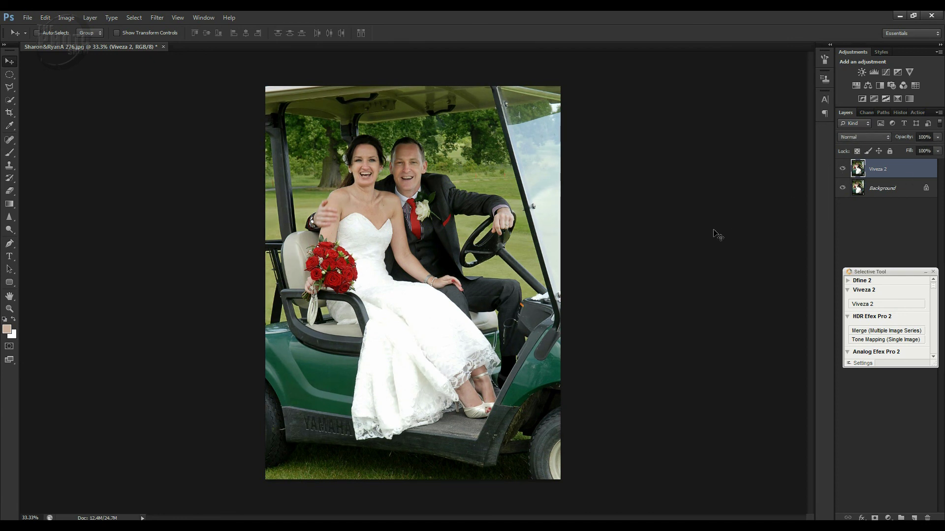